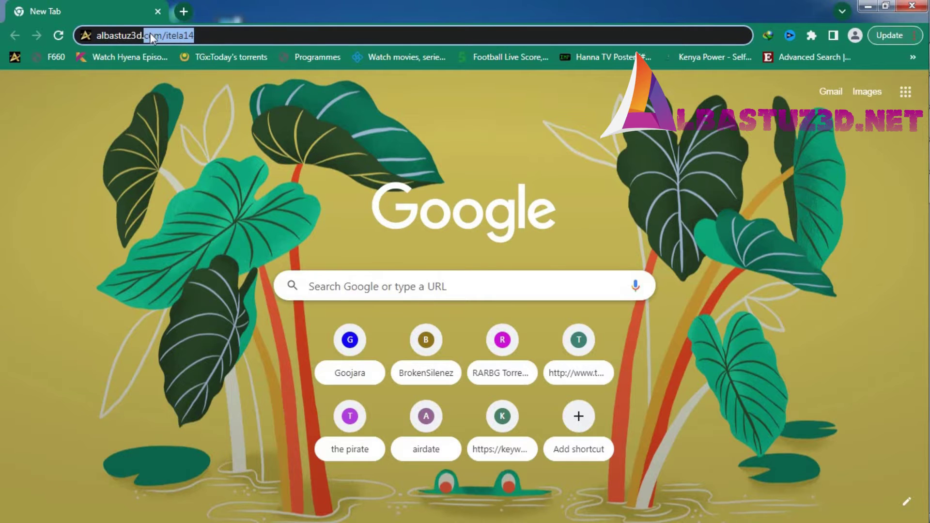
# Step: Open albastuz3d.net/oppoa1k in the browser and show the download links for the OPPO A1K file, tools and drivers
pyautogui.write('net/')
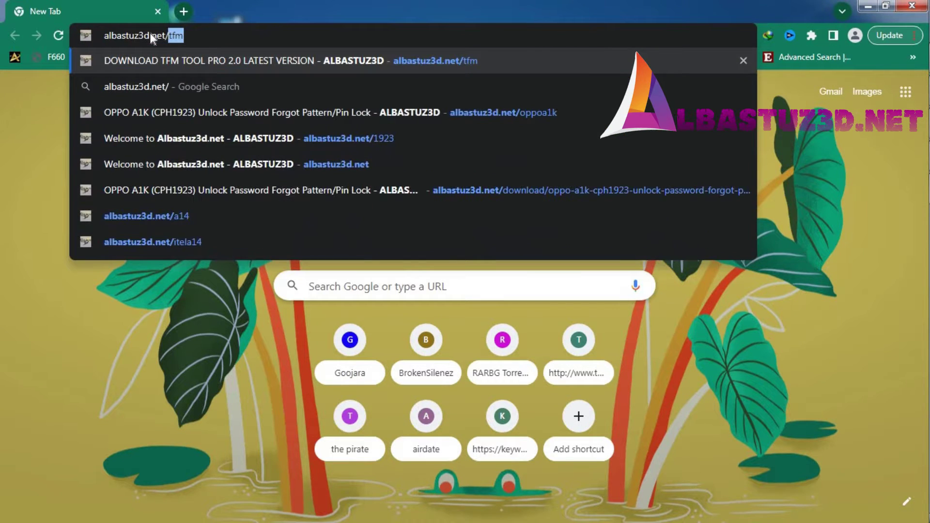
pyautogui.write('opp')
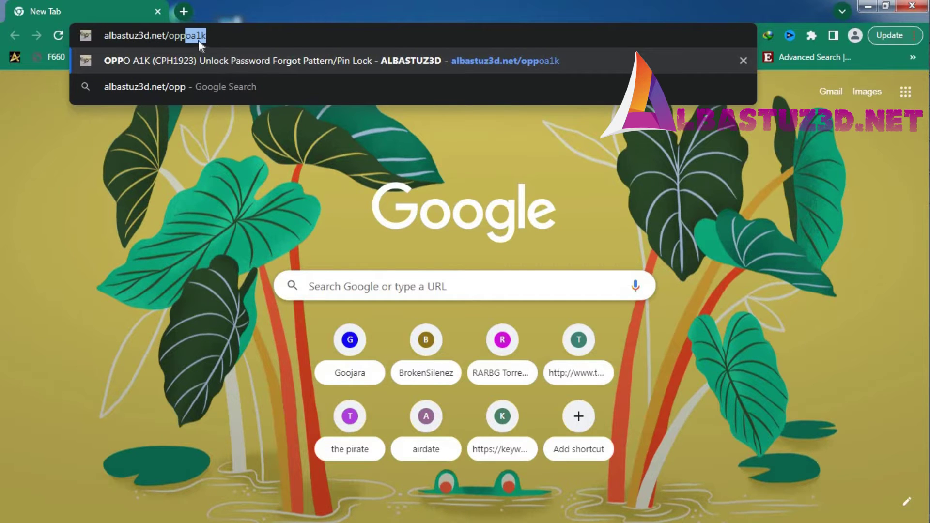
pyautogui.write('oa1k')
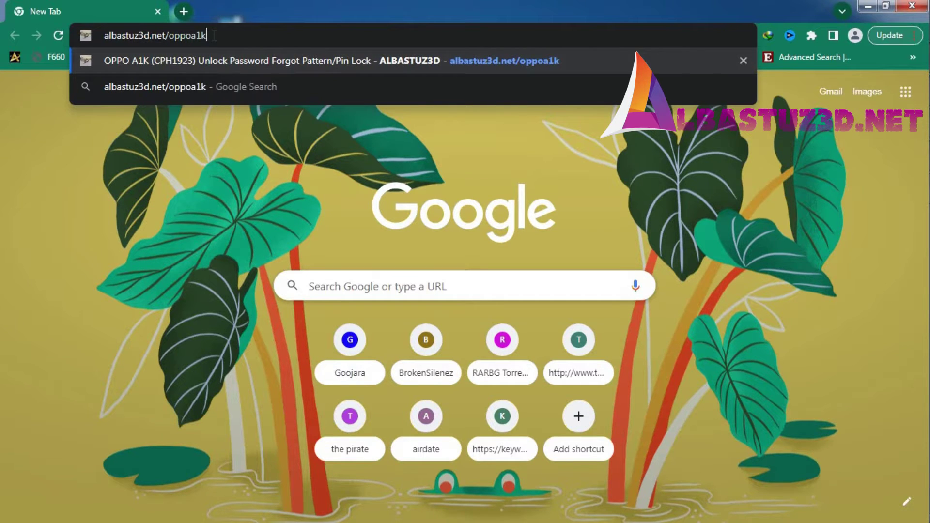
pyautogui.press('Return')
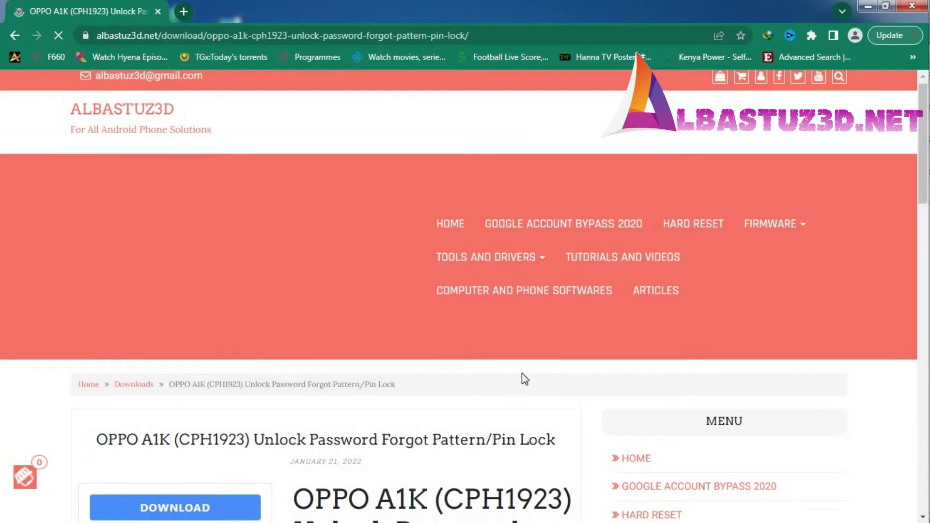
pyautogui.scroll(-3, 365, 407)
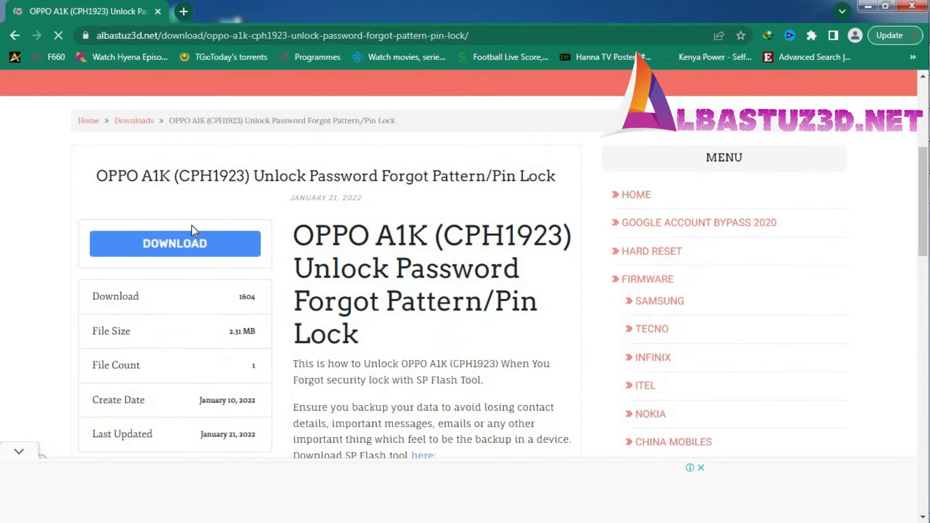
pyautogui.scroll(-3, 457, 329)
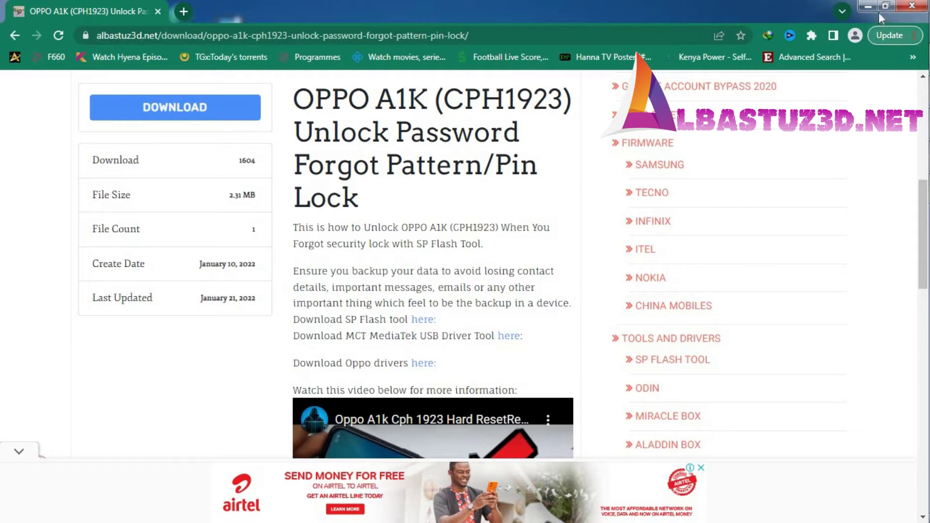
# Step: Switch to the desktop's Downloads folder and extract the OPPO A1k_CPH1923_EX_11_A.19 archive into a folder of its own name
pyautogui.click(866, 11)
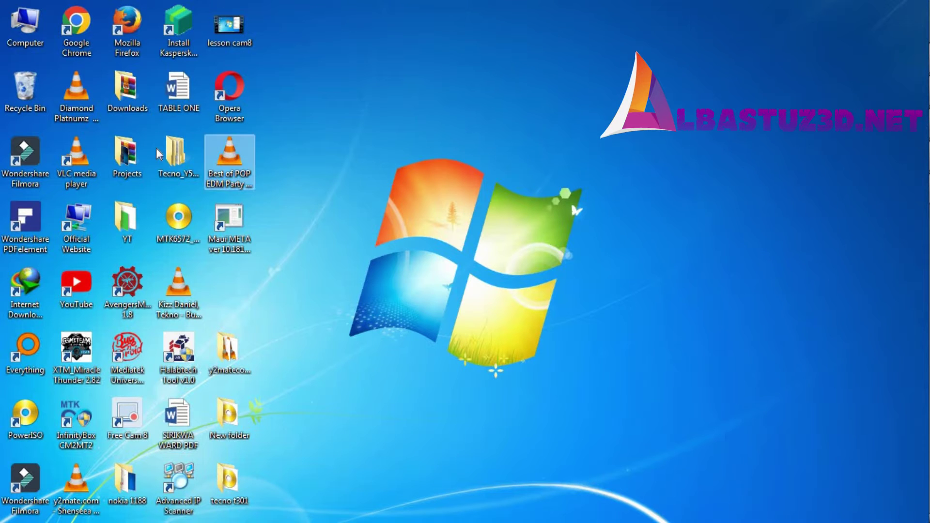
pyautogui.rightClick(136, 89)
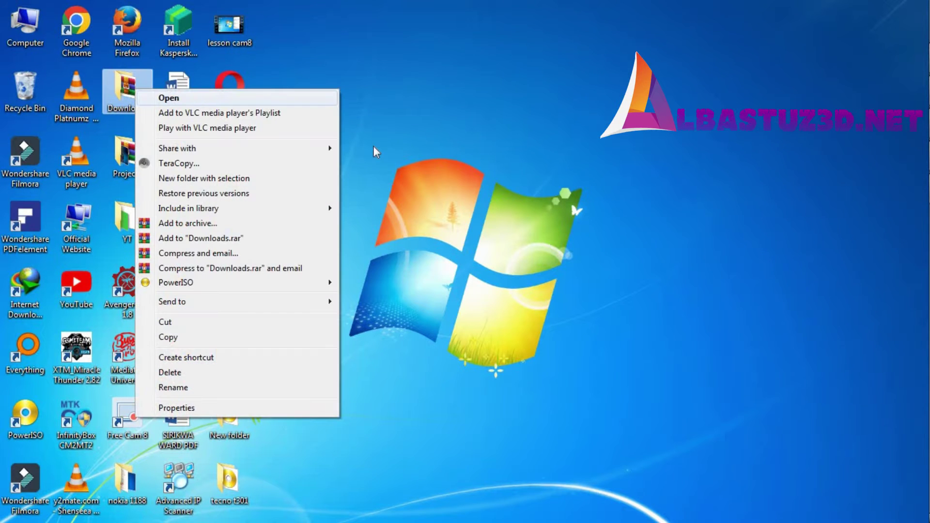
pyautogui.click(192, 100)
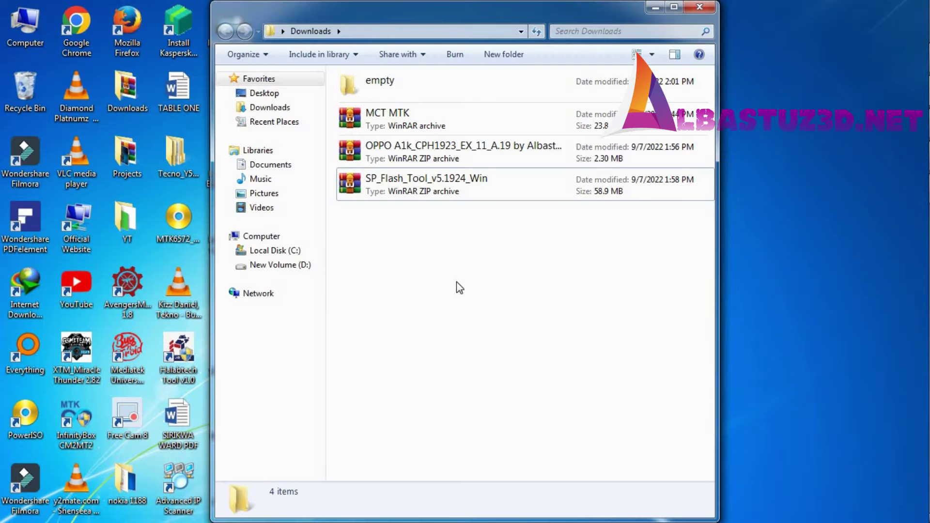
pyautogui.click(432, 154)
pyautogui.rightClick(431, 149)
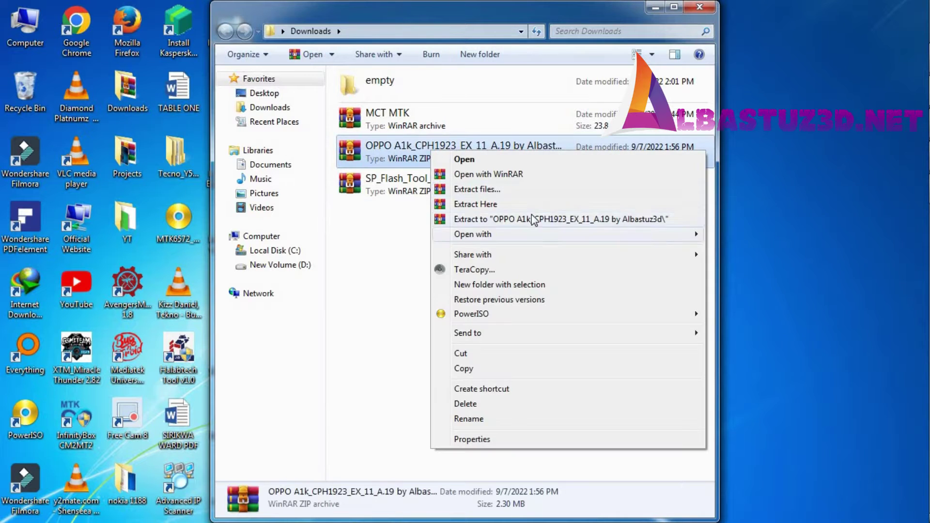
pyautogui.click(499, 221)
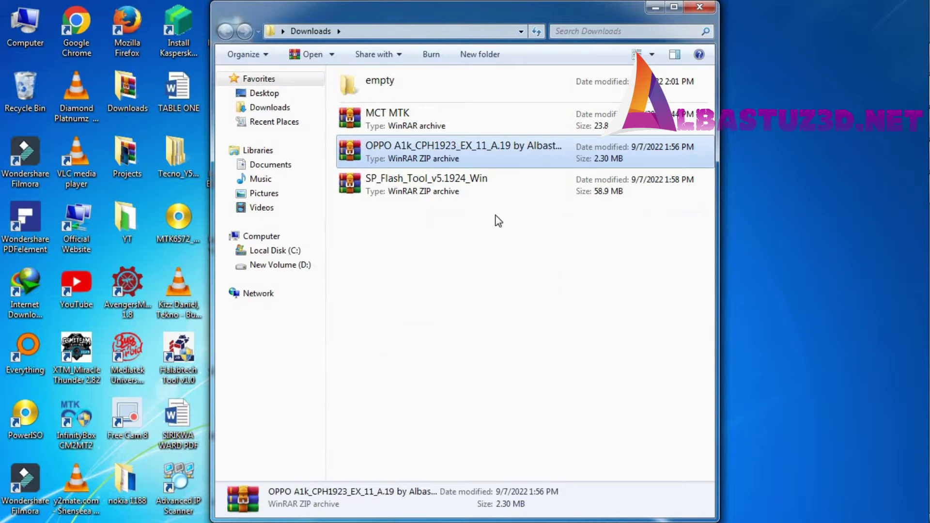
# Step: Extract the MCT MTK archive into its own folder, entering the archive password
pyautogui.rightClick(418, 121)
pyautogui.press('Escape')
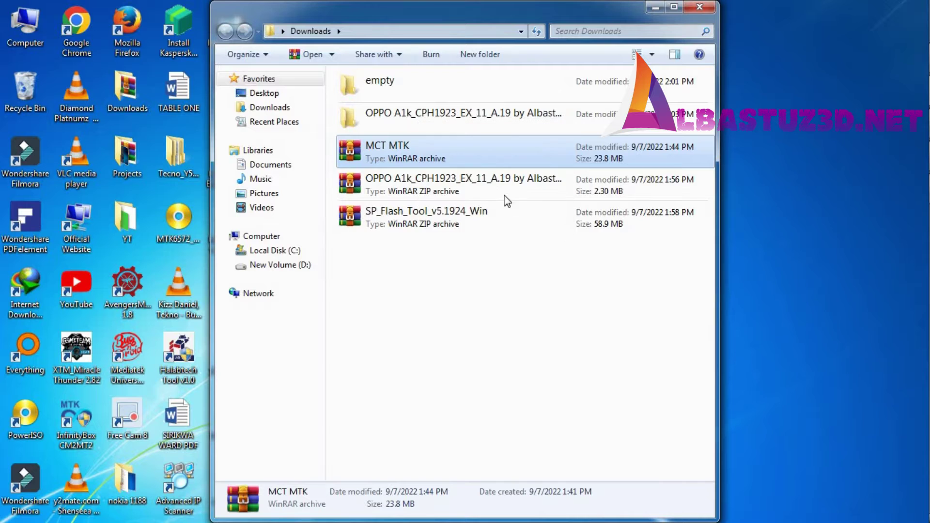
pyautogui.rightClick(479, 159)
pyautogui.click(548, 228)
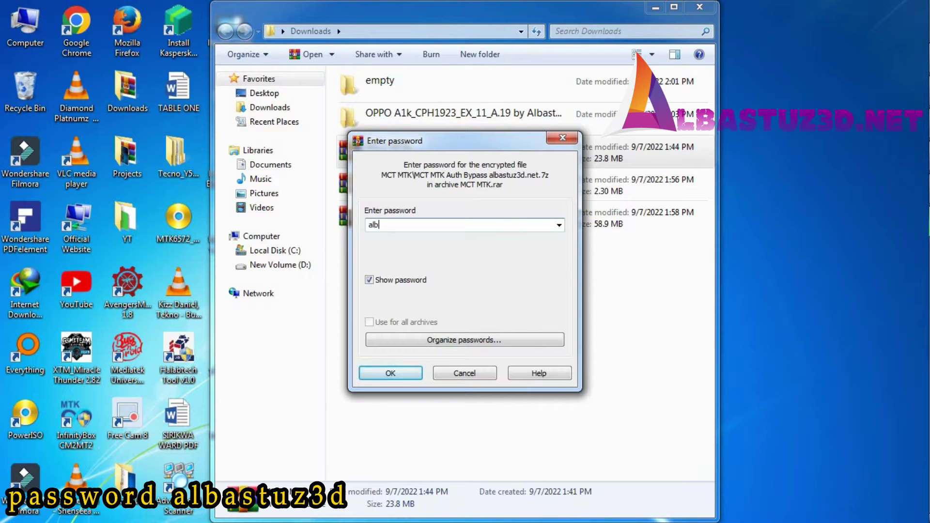
pyautogui.write('albastuz3d')
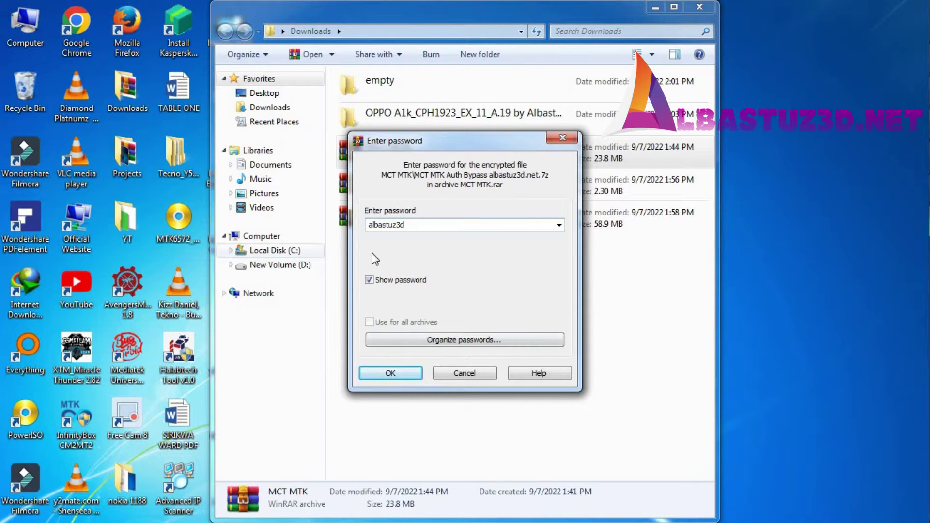
pyautogui.click(389, 374)
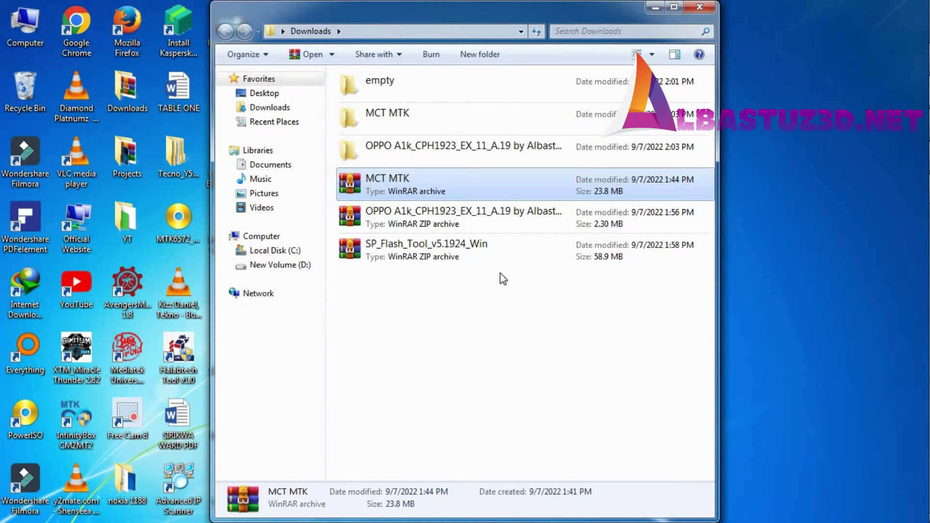
# Step: Open the SP_Flash_Tool_v5.1924_Win archive and run flash_tool.exe from its SP_Flash_Tool_v5.1924_Win folder
pyautogui.click(436, 255)
pyautogui.rightClick(437, 255)
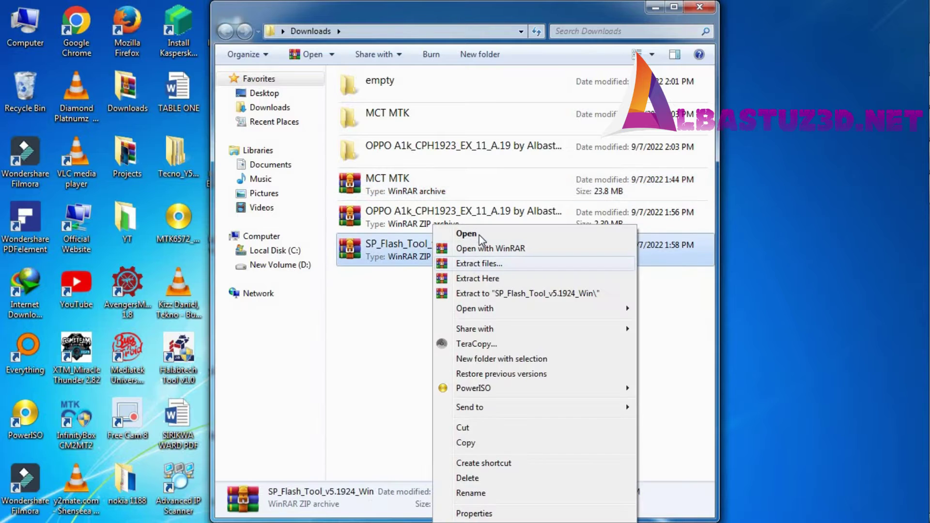
pyautogui.click(465, 234)
pyautogui.doubleClick(211, 207)
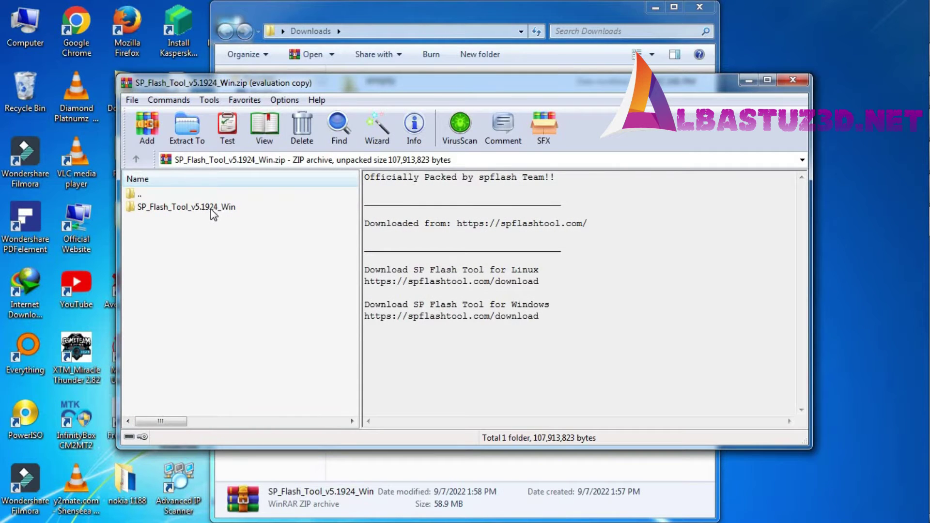
pyautogui.click(568, 205)
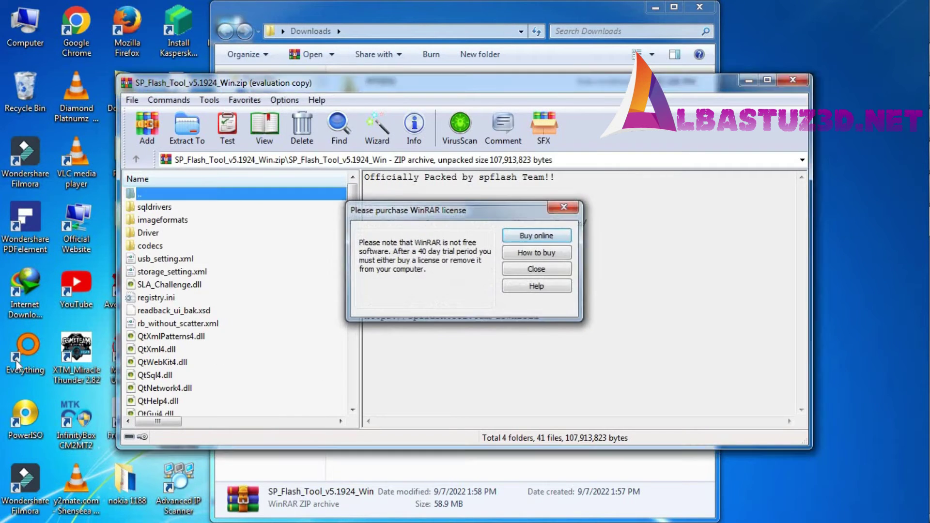
pyautogui.click(187, 350)
pyautogui.scroll(-3, 181, 377)
pyautogui.scroll(-3, 178, 379)
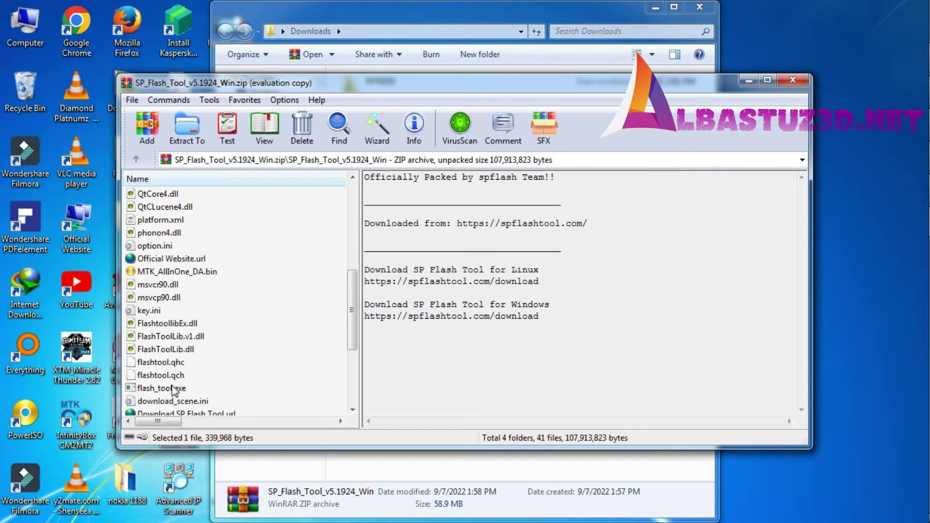
pyautogui.doubleClick(173, 389)
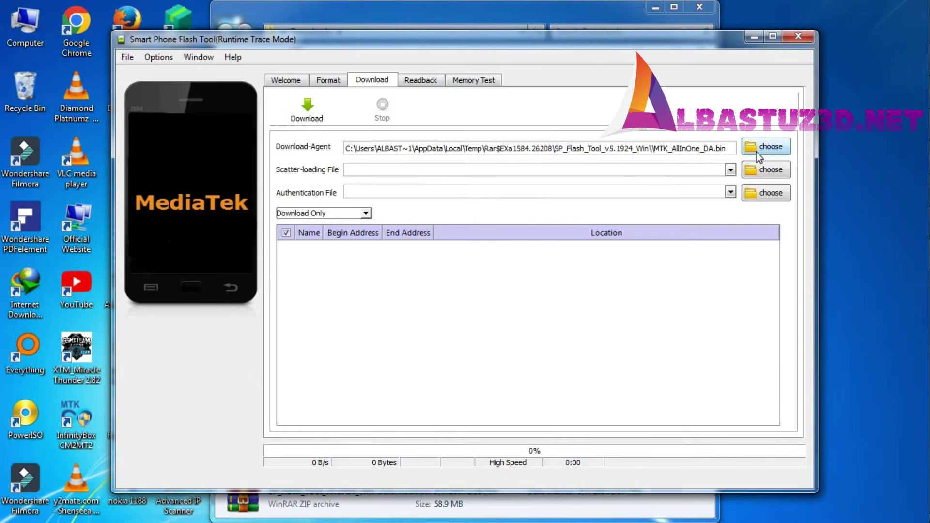
# Step: Try to load DA_6765_6785_6768_6873_6885_6853 from the extracted OPPO A1k folder's Da File subfolder as the download agent
pyautogui.moveTo(540, 30); pyautogui.dragTo(435, 5)
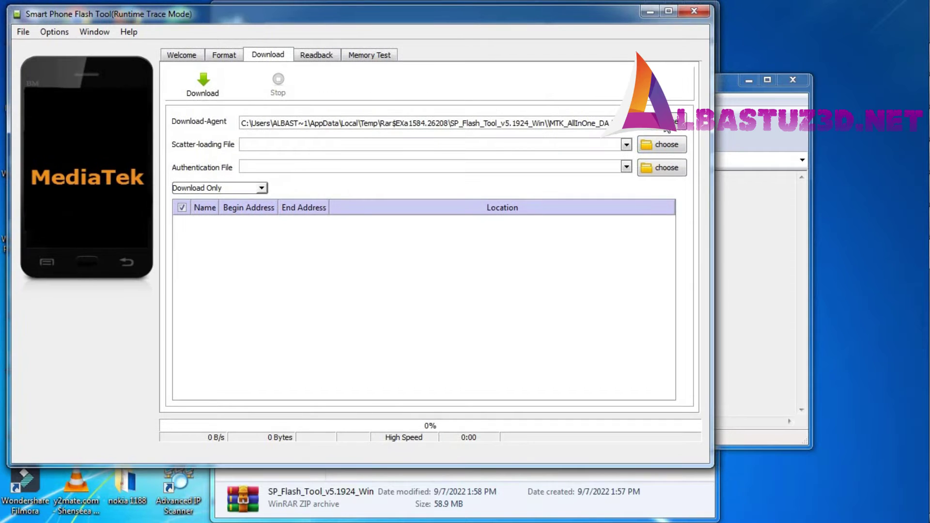
pyautogui.click(663, 125)
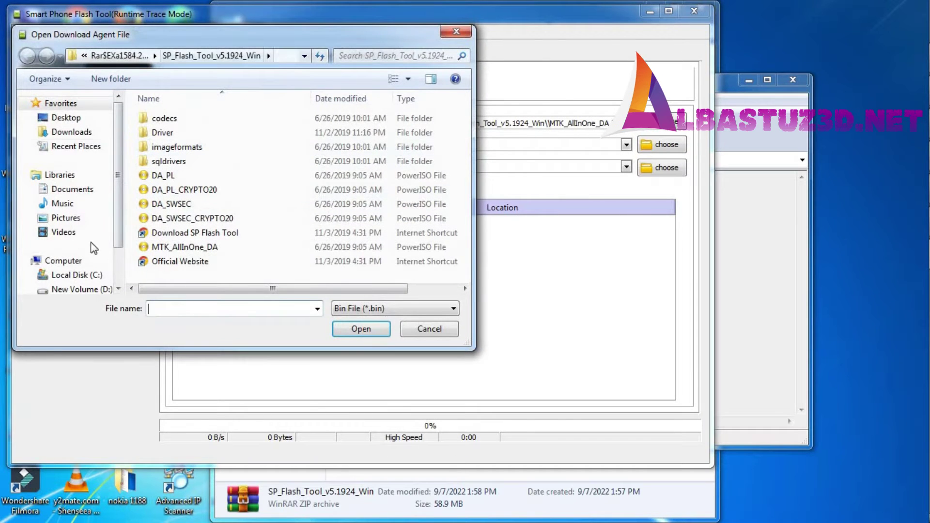
pyautogui.click(67, 118)
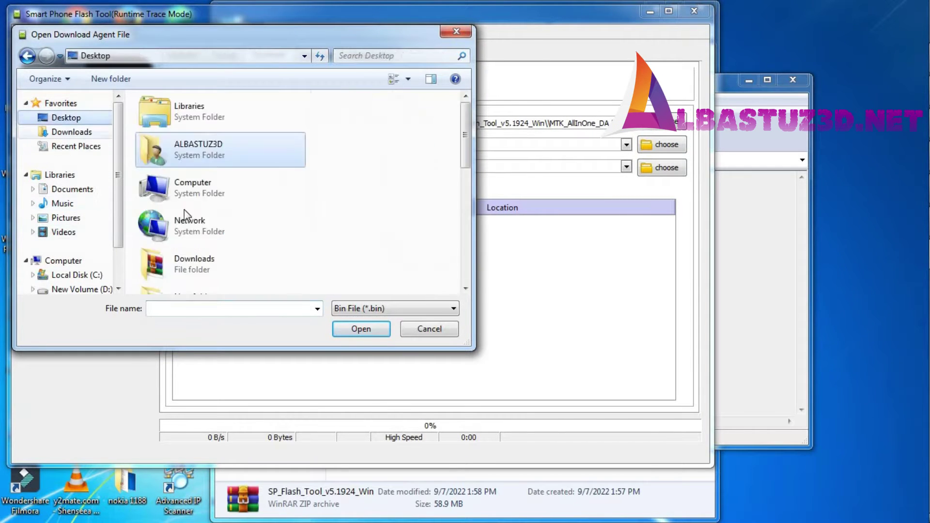
pyautogui.doubleClick(192, 267)
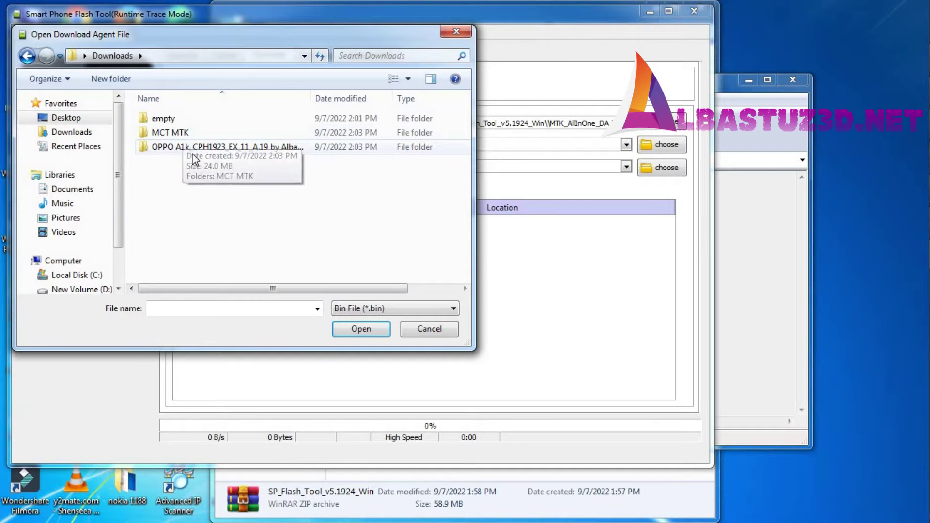
pyautogui.click(197, 148)
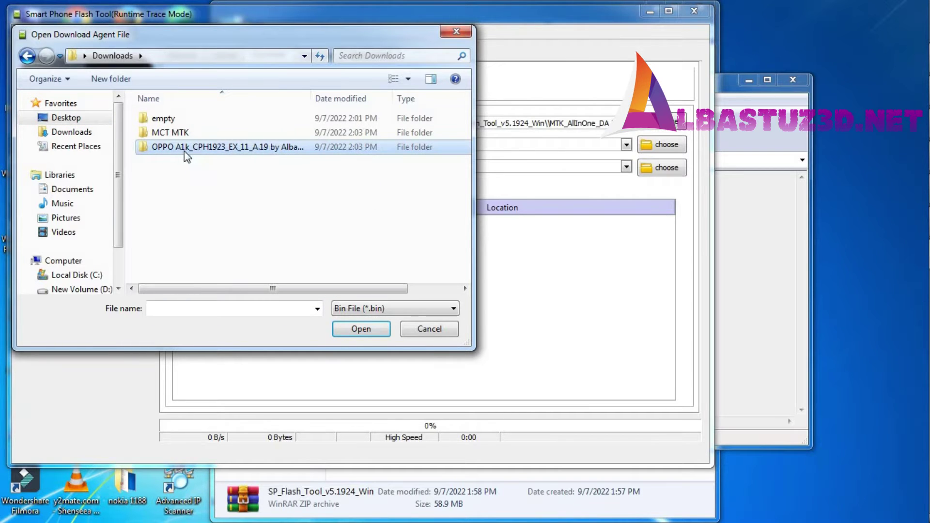
pyautogui.doubleClick(186, 148)
pyautogui.doubleClick(181, 120)
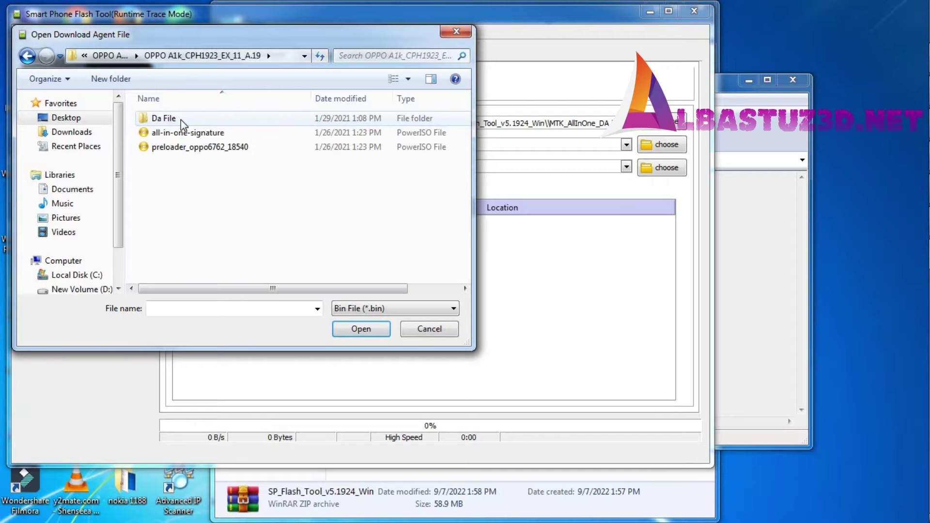
pyautogui.doubleClick(181, 120)
pyautogui.click(181, 120)
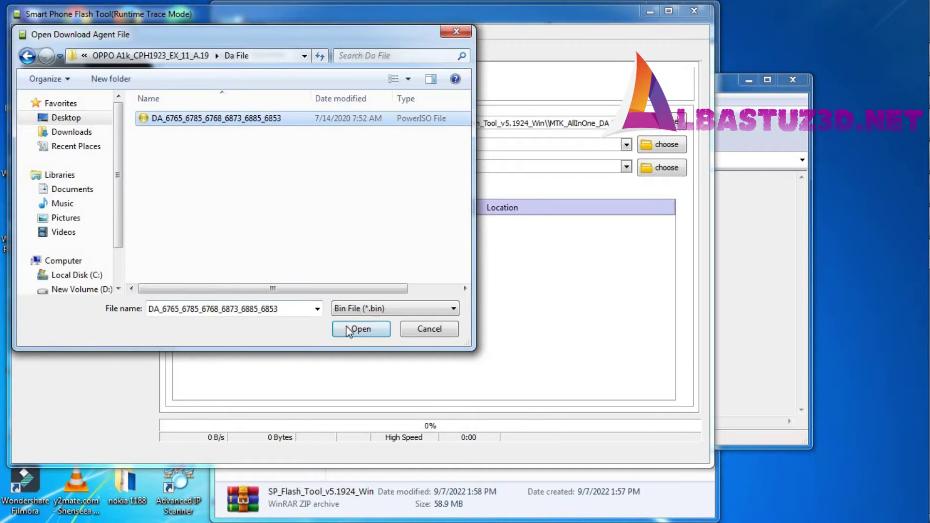
pyautogui.click(358, 329)
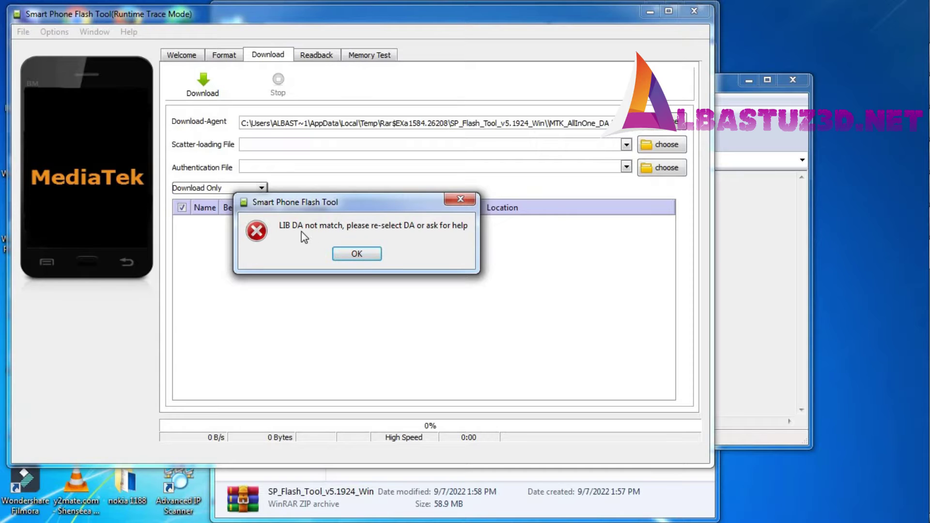
pyautogui.click(361, 254)
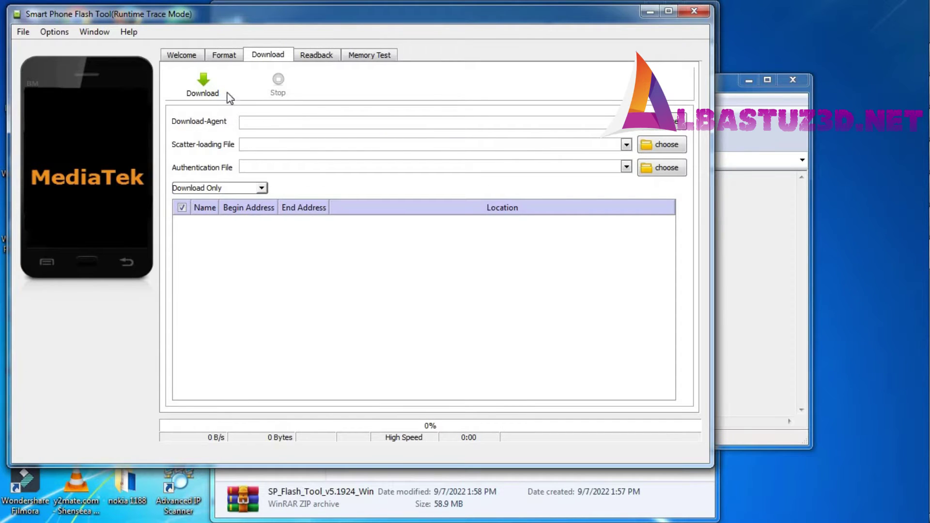
# Step: Turn off Check LIB DA match in the flash tool's general options
pyautogui.click(58, 32)
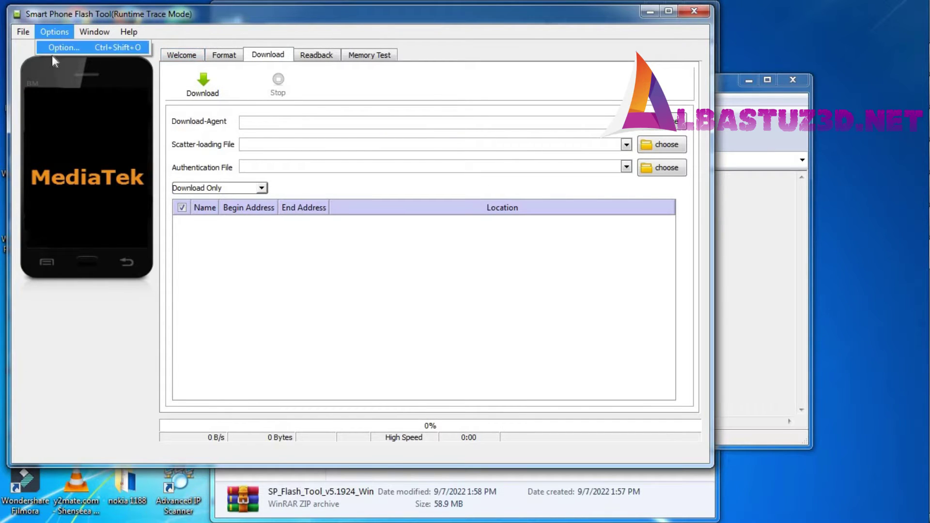
pyautogui.click(63, 49)
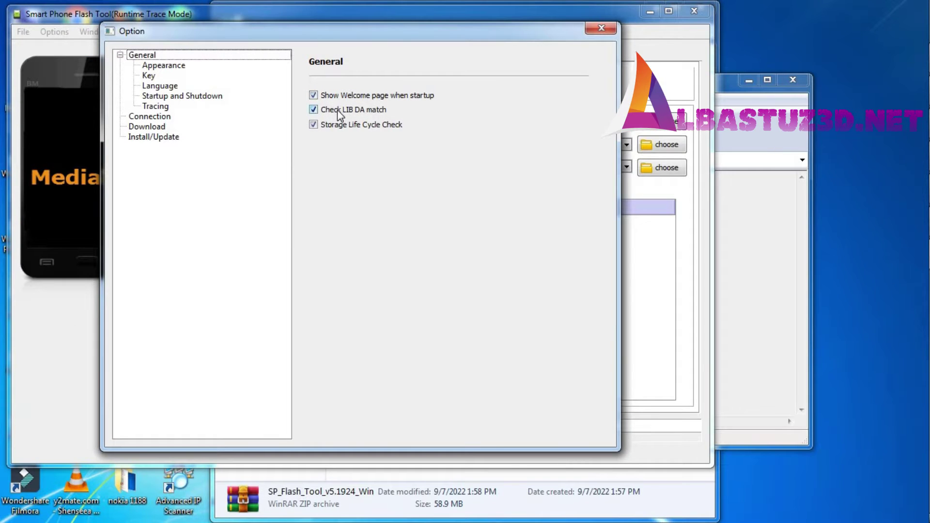
pyautogui.click(338, 110)
pyautogui.click(594, 29)
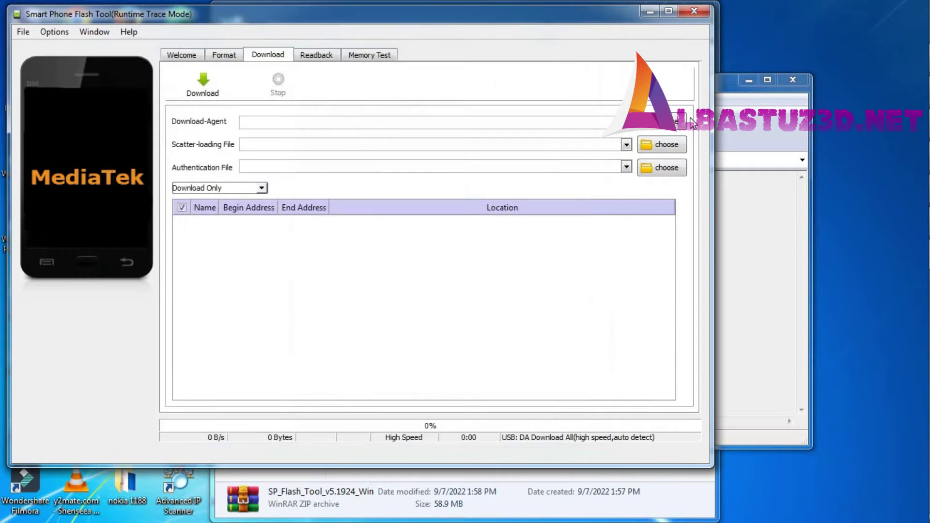
# Step: Load DA_6765_6785_6768_6873_6885_6853 from the Da File folder as the download agent
pyautogui.click(669, 124)
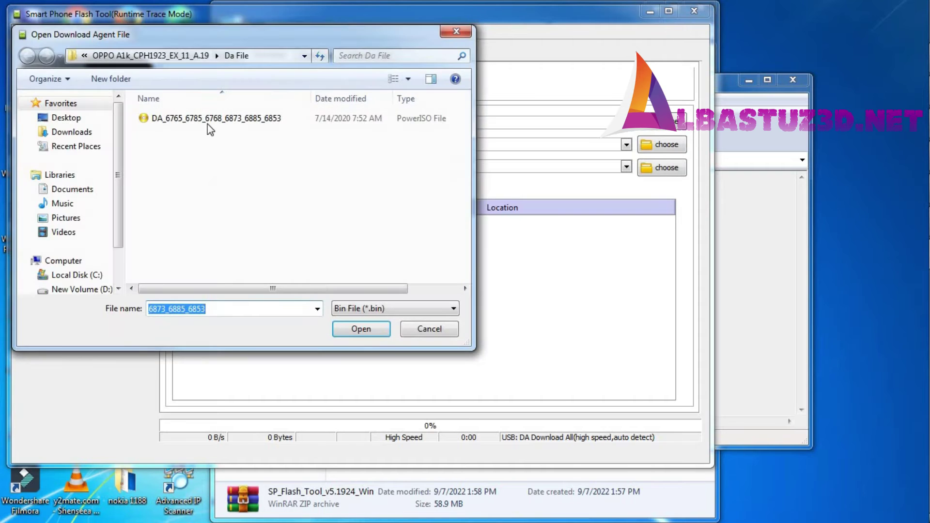
pyautogui.click(226, 120)
pyautogui.doubleClick(225, 119)
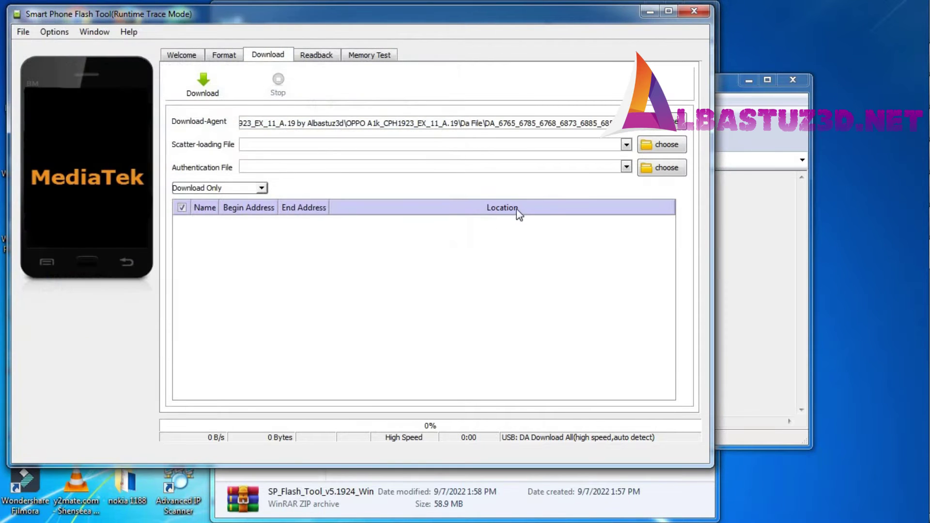
# Step: Load MT6765_Android_scatter from the extracted OPPO A1k_CPH1923_EX_11_A.19 folder as the scatter-loading file
pyautogui.click(664, 145)
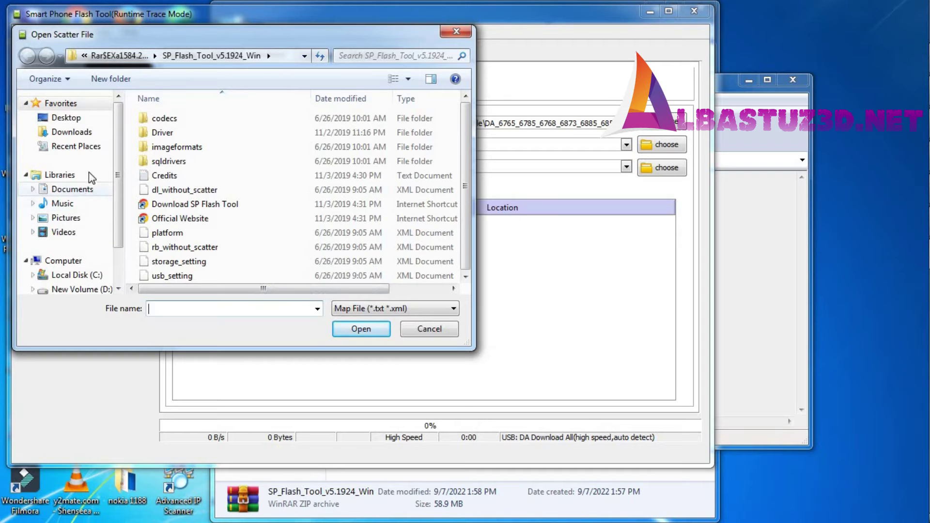
pyautogui.click(64, 118)
pyautogui.doubleClick(190, 262)
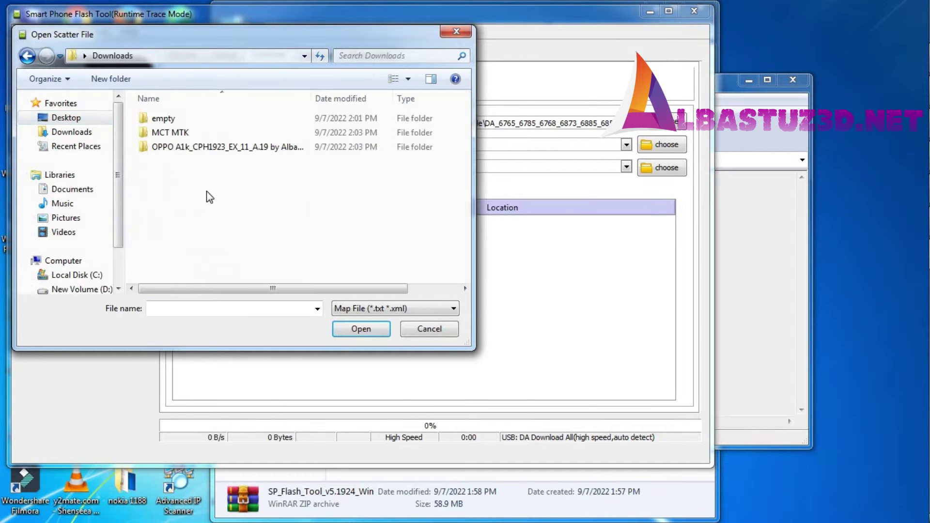
pyautogui.doubleClick(187, 150)
pyautogui.doubleClick(189, 118)
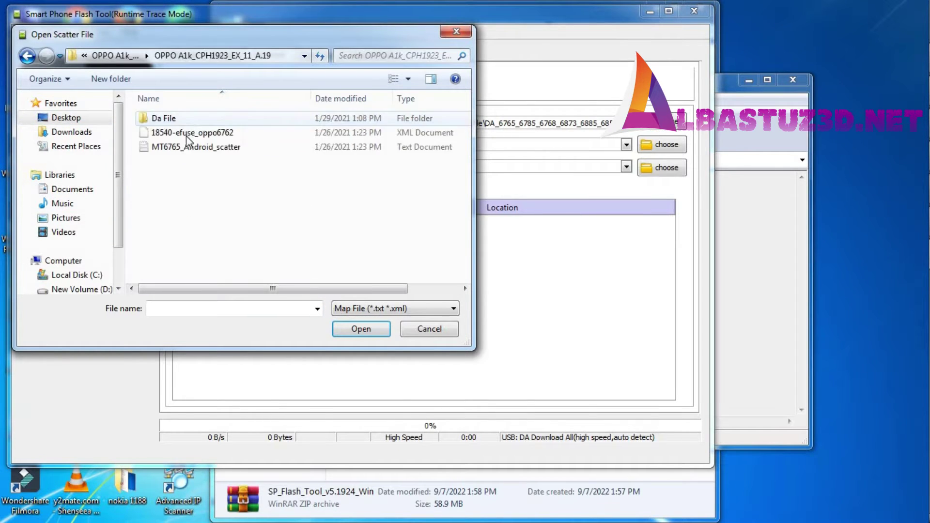
pyautogui.doubleClick(192, 151)
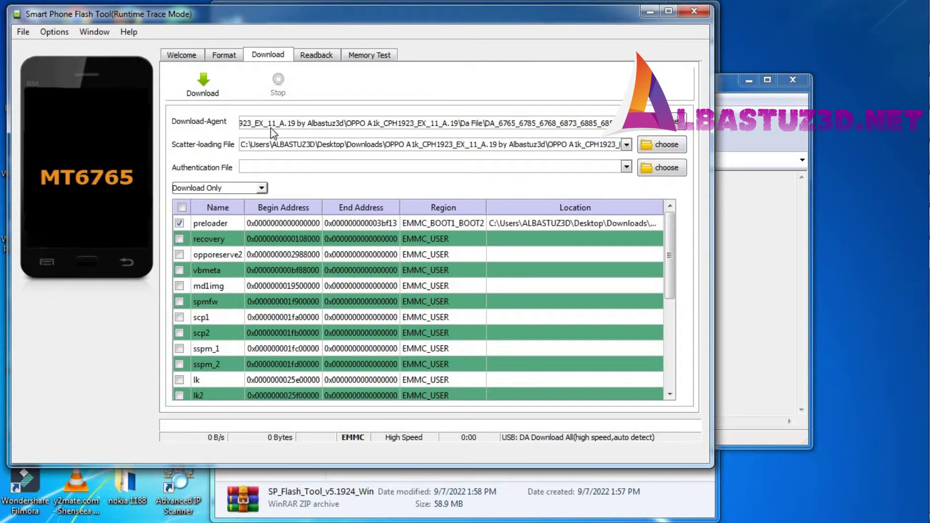
# Step: Set the format mode to Manual Format Flash
pyautogui.click(231, 57)
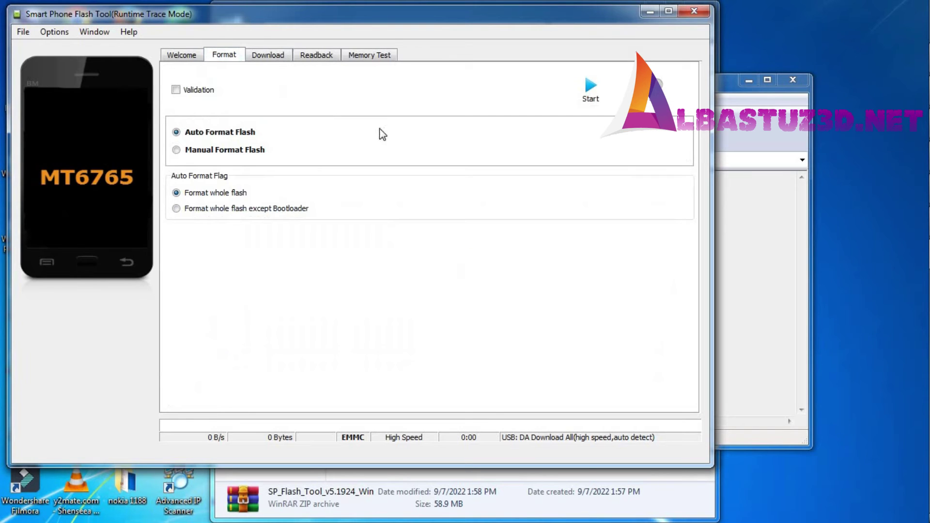
pyautogui.click(186, 149)
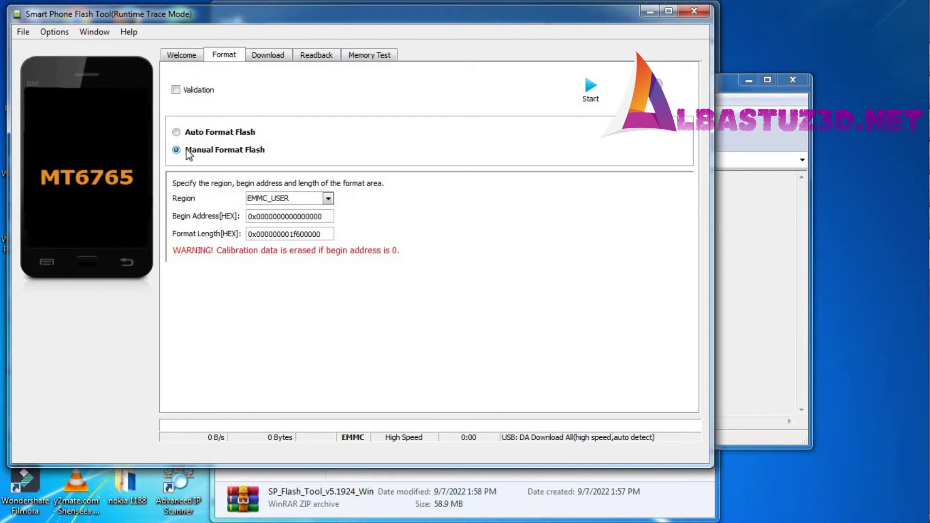
# Step: Minimize the archive window and open MT6765_Android_scatter from the extracted OPPO A1k_CPH1923_EX_11_A.19 folder in Notepad
pyautogui.click(726, 87)
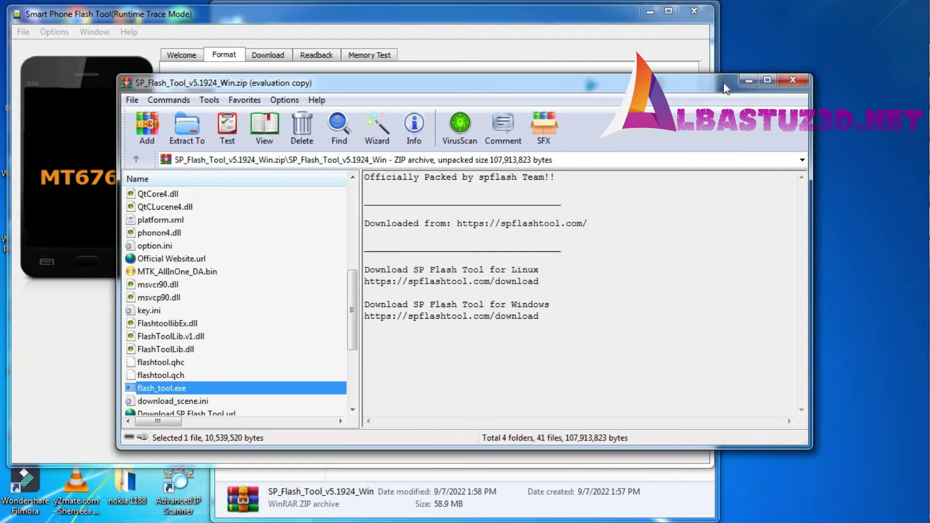
pyautogui.click(748, 80)
pyautogui.click(590, 517)
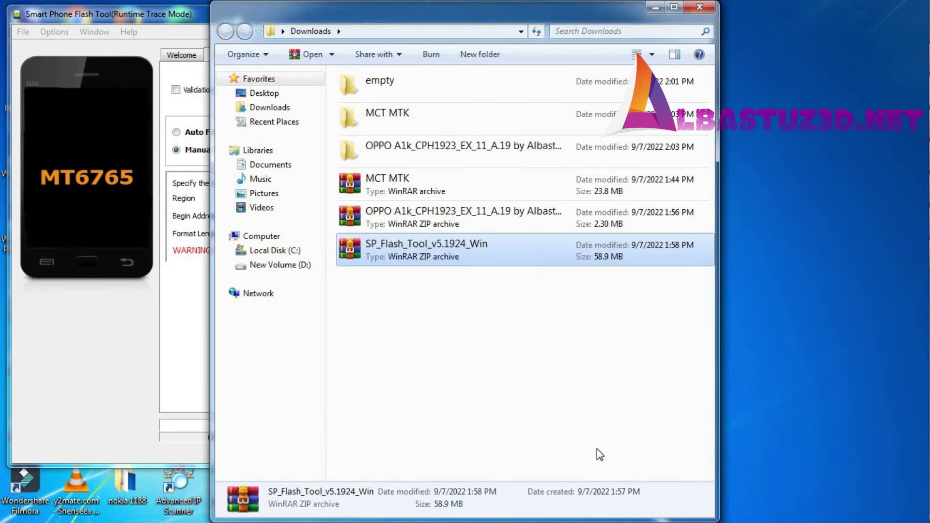
pyautogui.doubleClick(412, 159)
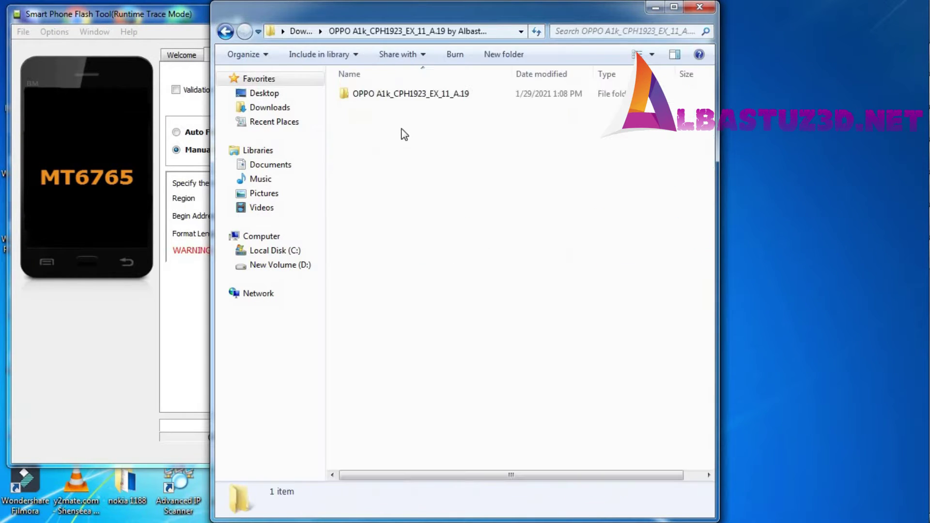
pyautogui.doubleClick(396, 99)
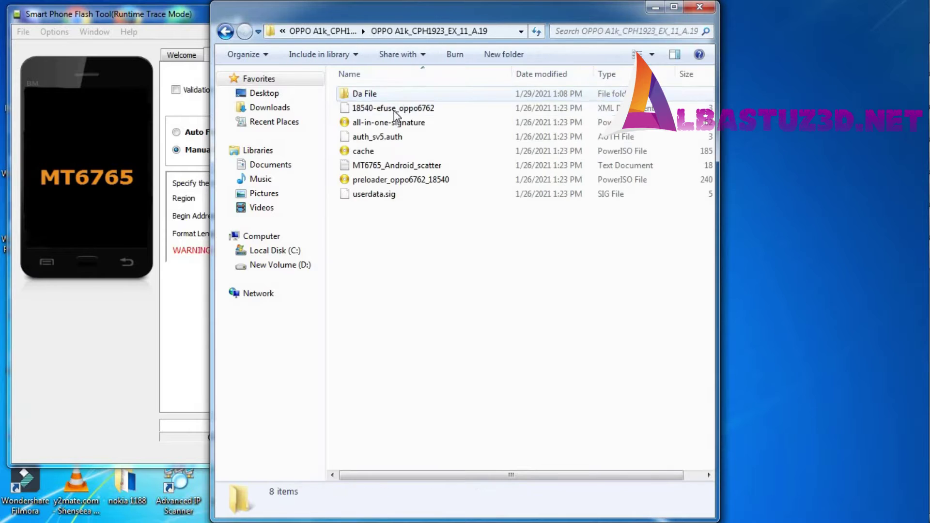
pyautogui.click(387, 164)
pyautogui.rightClick(388, 164)
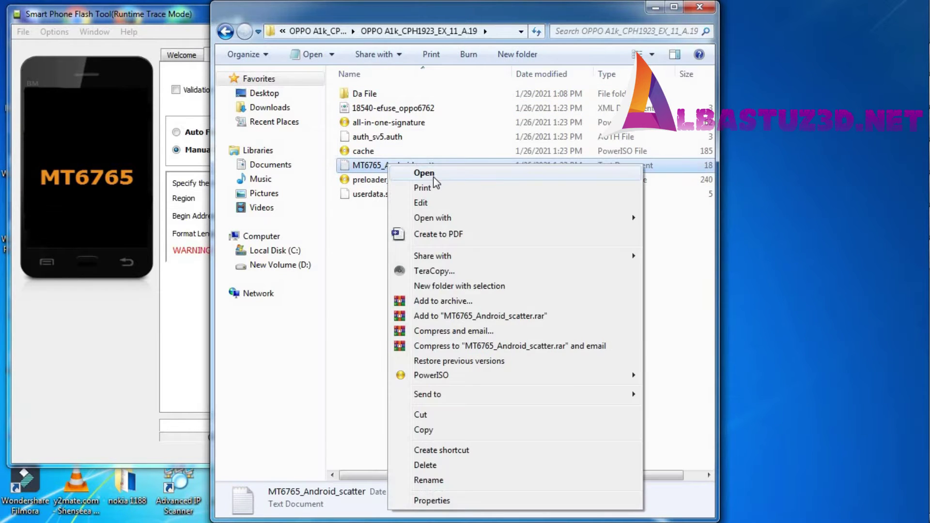
pyautogui.click(406, 173)
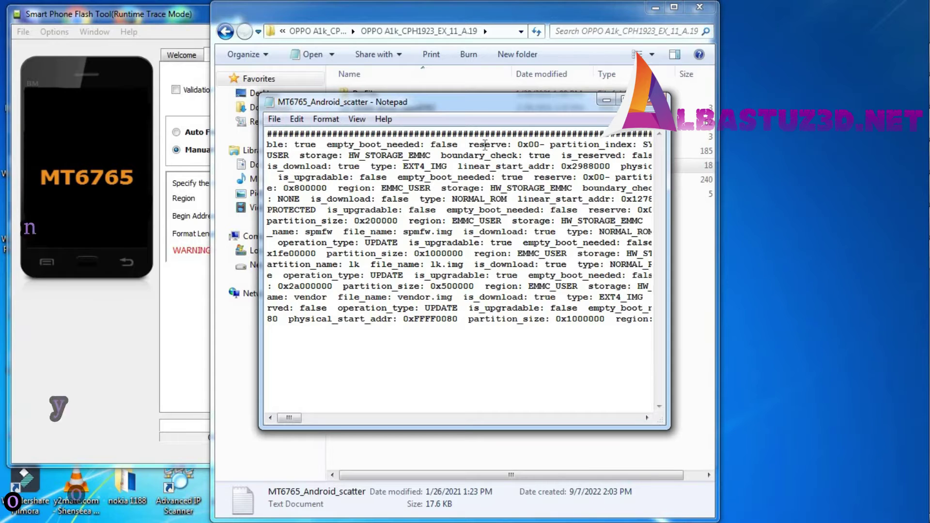
# Step: Search the scatter file for userdata in a maximized window and uncover the matching partition entry
pyautogui.hotkey('ctrl', 'f')
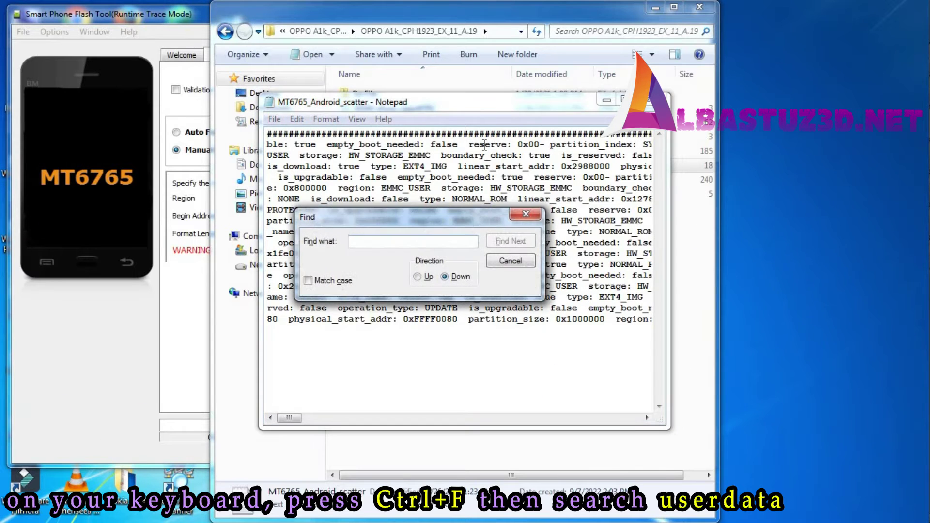
pyautogui.write('user')
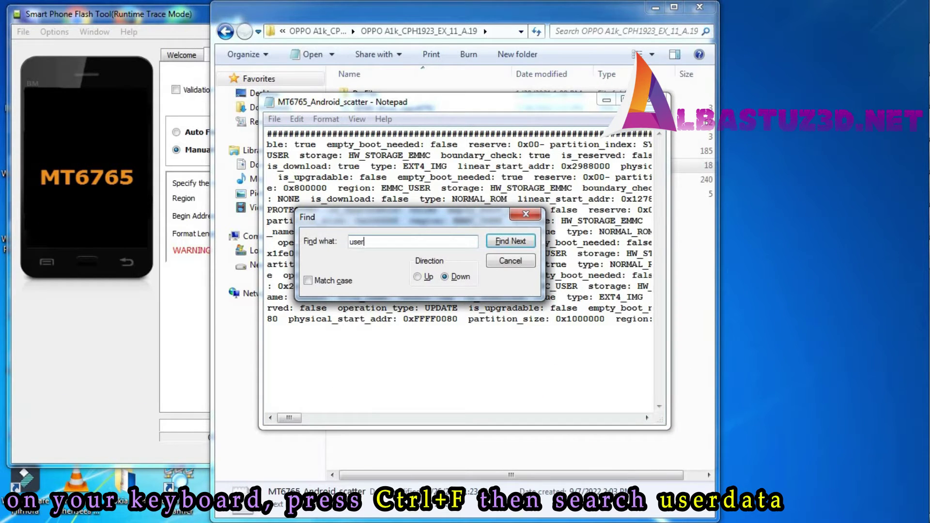
pyautogui.write('dat')
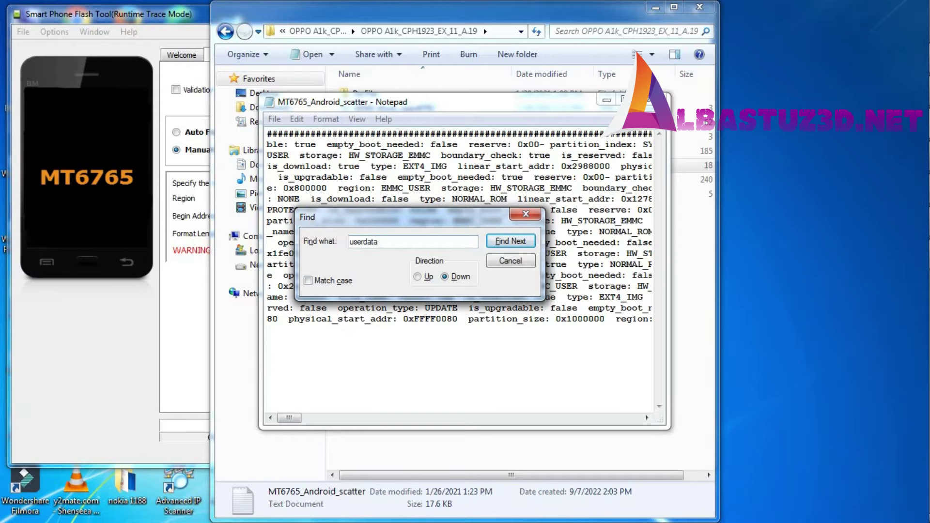
pyautogui.write('a')
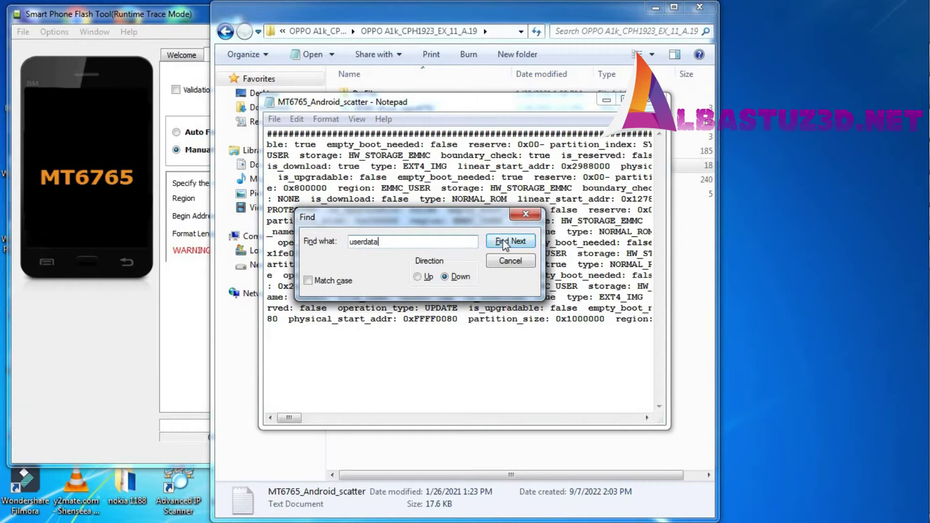
pyautogui.click(504, 241)
pyautogui.click(622, 100)
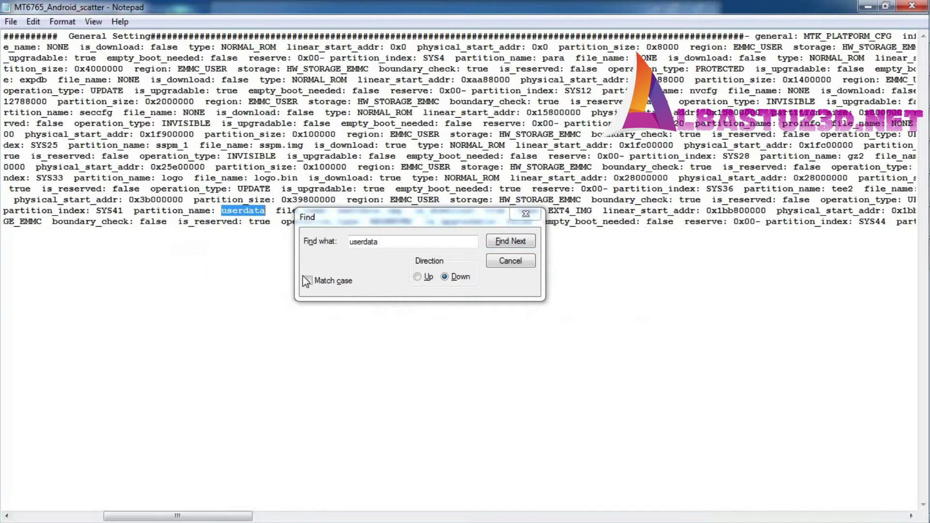
pyautogui.moveTo(359, 220); pyautogui.dragTo(353, 366)
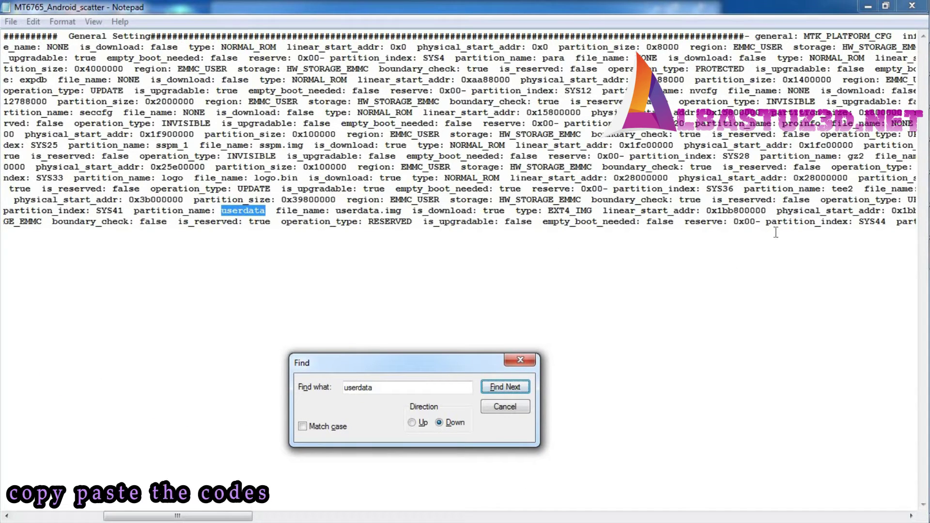
pyautogui.moveTo(769, 213); pyautogui.dragTo(726, 213)
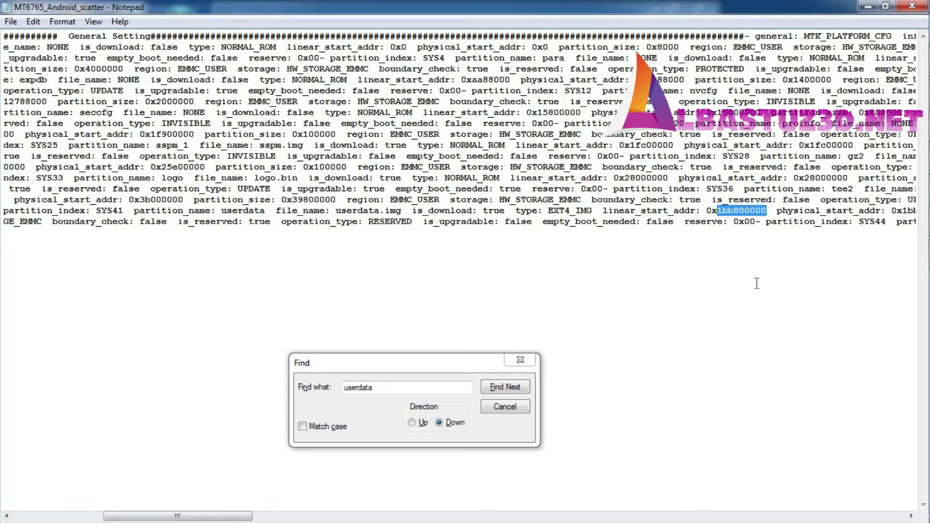
pyautogui.moveTo(183, 517); pyautogui.dragTo(257, 519)
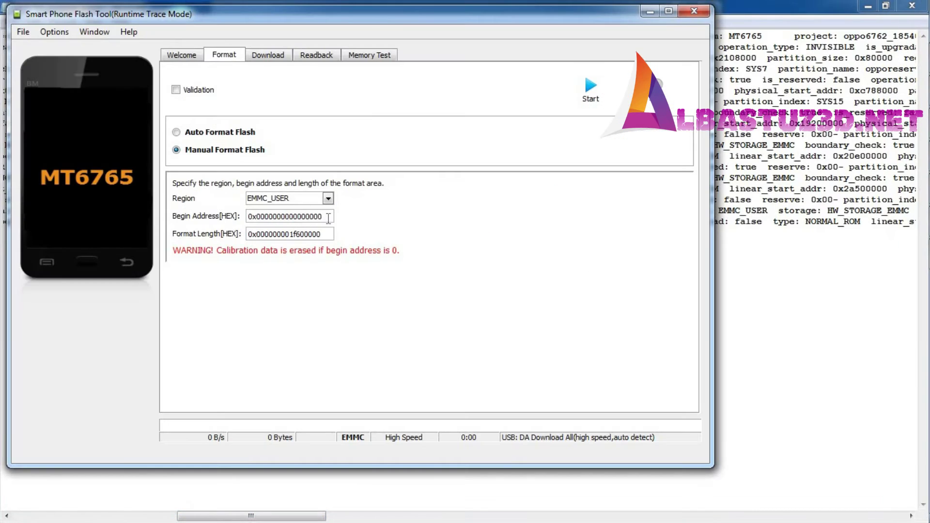
pyautogui.moveTo(328, 217); pyautogui.dragTo(259, 213)
pyautogui.rightClick(320, 216)
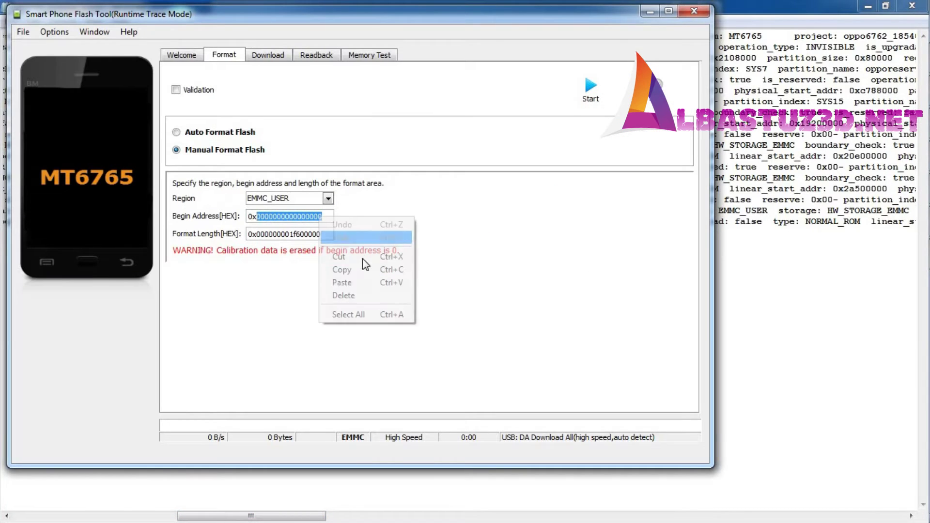
pyautogui.click(363, 258)
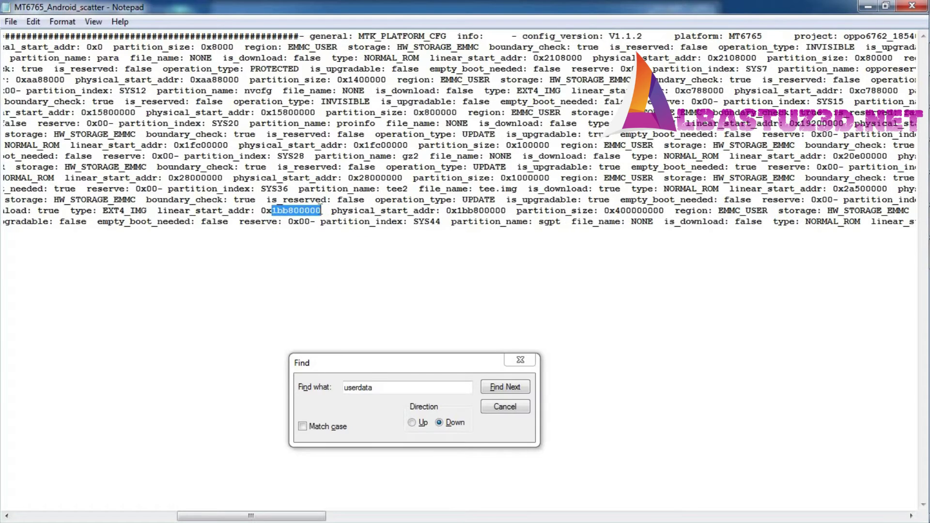
# Step: Copy userdata's linear_start_addr, 0x1bb800000, from the scatter file into the flash tool's begin address for the manual format
pyautogui.moveTo(321, 210); pyautogui.dragTo(264, 213)
pyautogui.rightClick(263, 214)
pyautogui.click(301, 260)
pyautogui.click(908, 254)
pyautogui.click(329, 216)
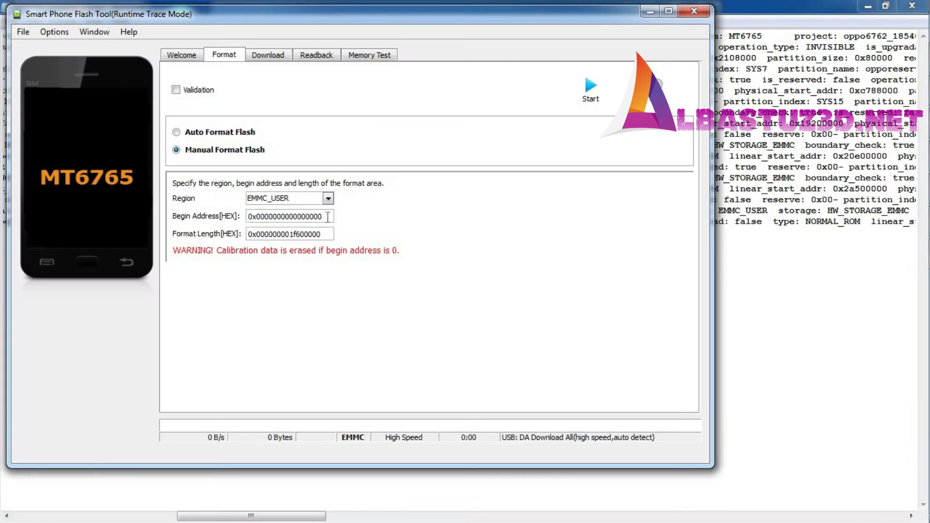
pyautogui.doubleClick(305, 216)
pyautogui.rightClick(306, 221)
pyautogui.click(348, 286)
# Step: Copy userdata's partition_size, 0x400000000, from the scatter file into the flash tool's format length
pyautogui.click(804, 10)
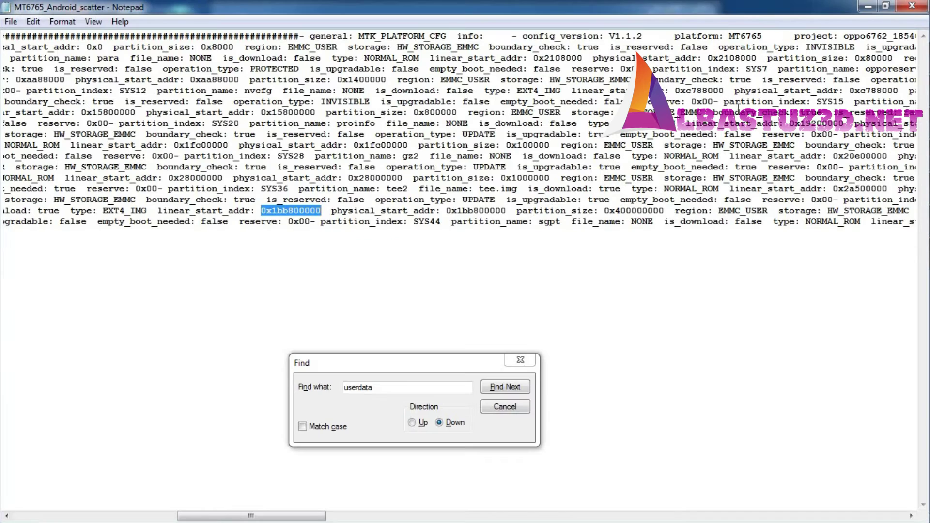
pyautogui.moveTo(666, 213); pyautogui.dragTo(605, 211)
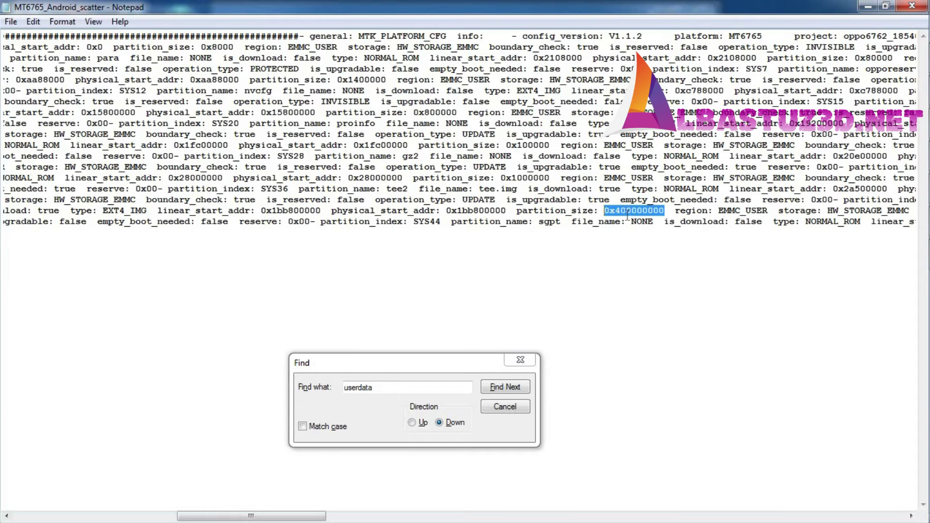
pyautogui.rightClick(629, 211)
pyautogui.click(660, 256)
pyautogui.moveTo(928, 184)
pyautogui.click(909, 253)
pyautogui.moveTo(321, 233); pyautogui.dragTo(248, 234)
pyautogui.rightClick(303, 234)
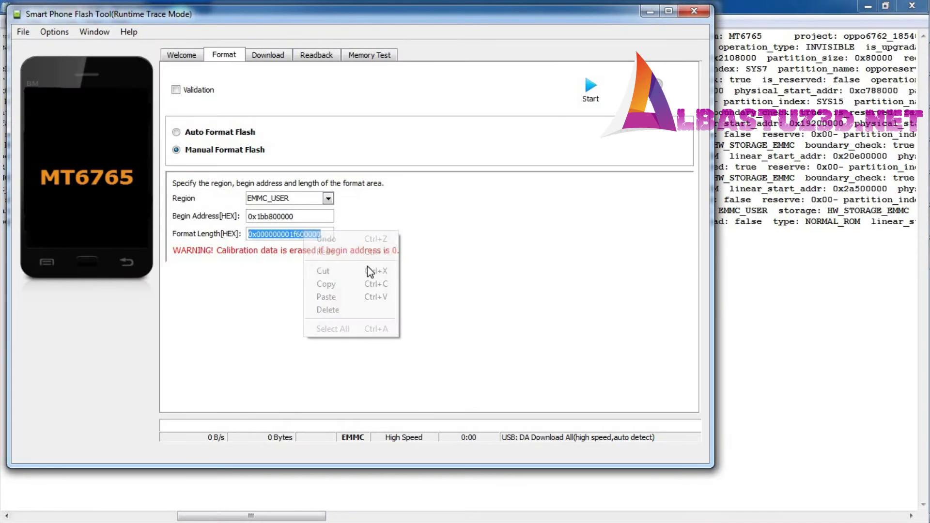
pyautogui.click(348, 270)
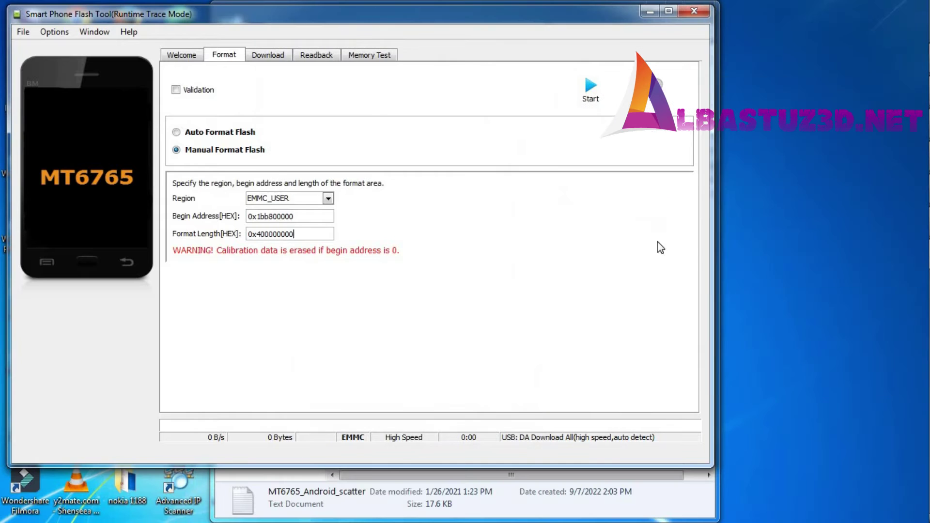
# Step: Run mtk_bypass_rev4 from the MCT MTK folder in Downloads and minimize the folder window
pyautogui.click(637, 500)
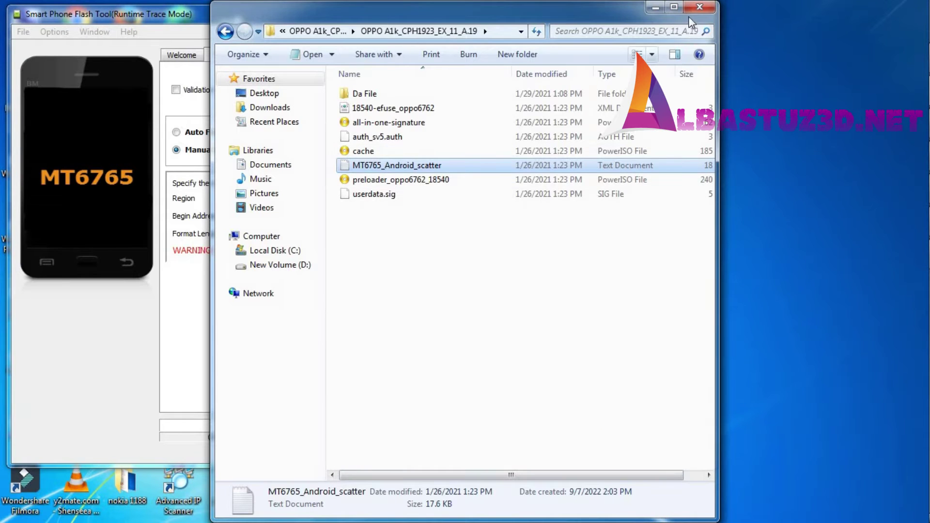
pyautogui.click(317, 31)
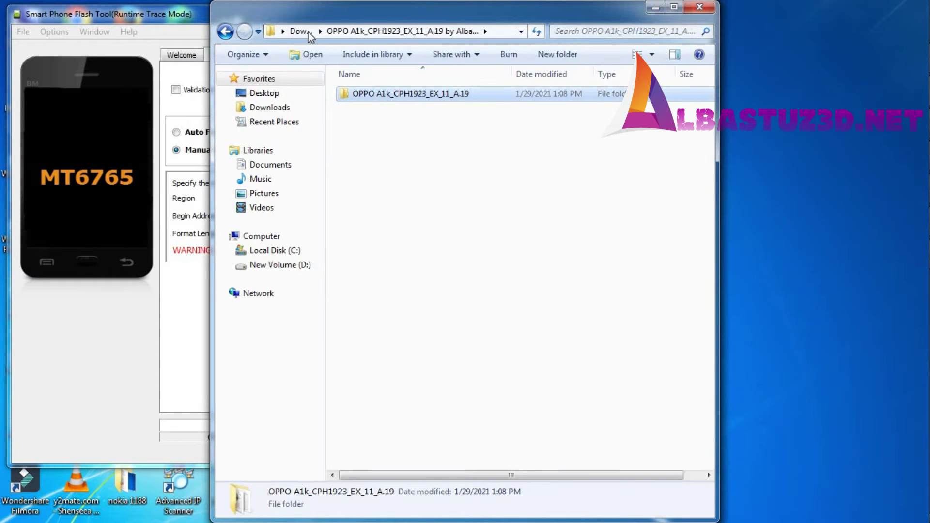
pyautogui.click(297, 31)
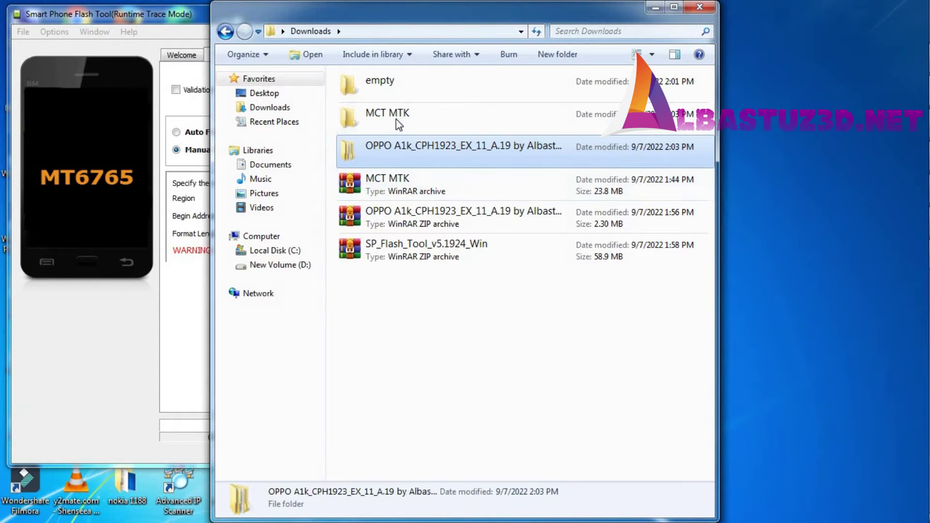
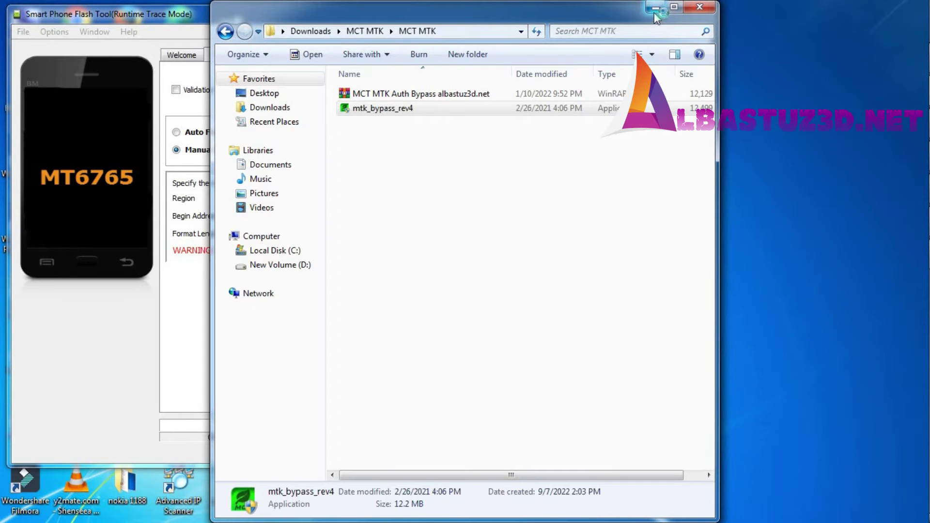
pyautogui.click(655, 9)
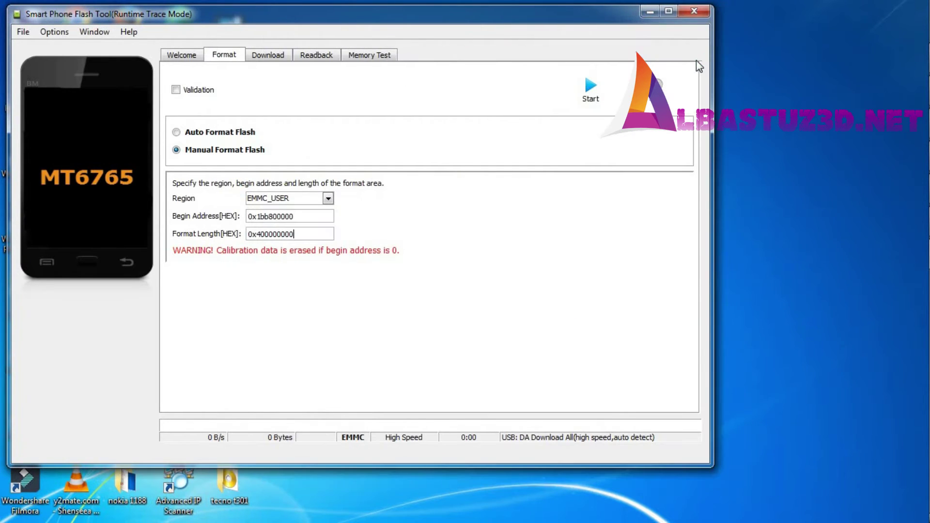
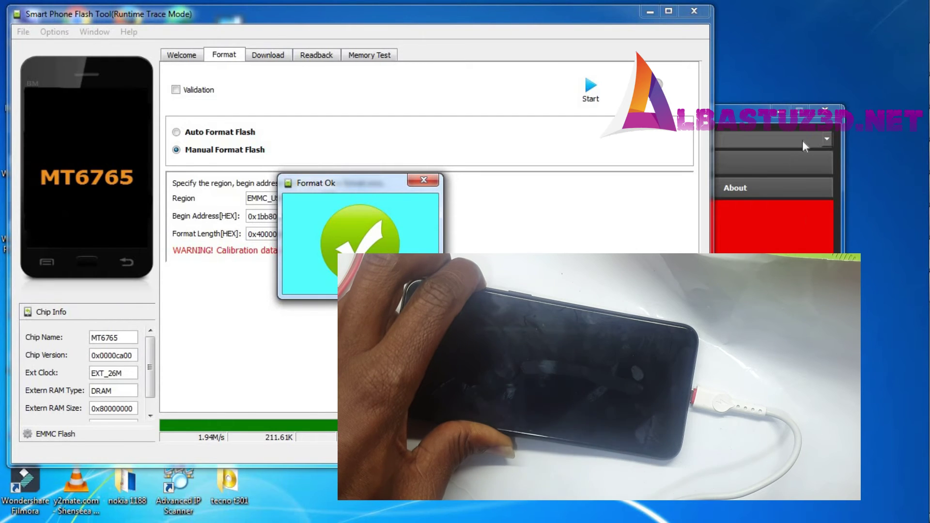
pyautogui.click(771, 8)
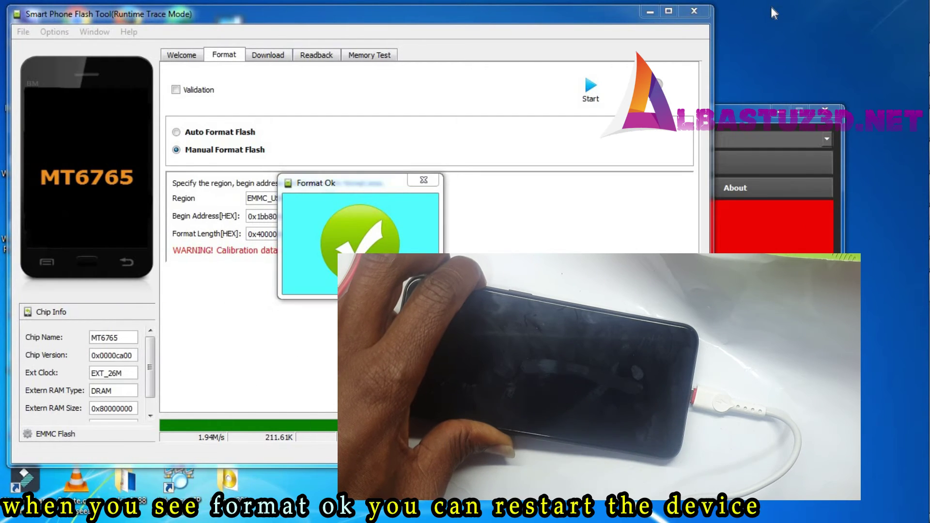